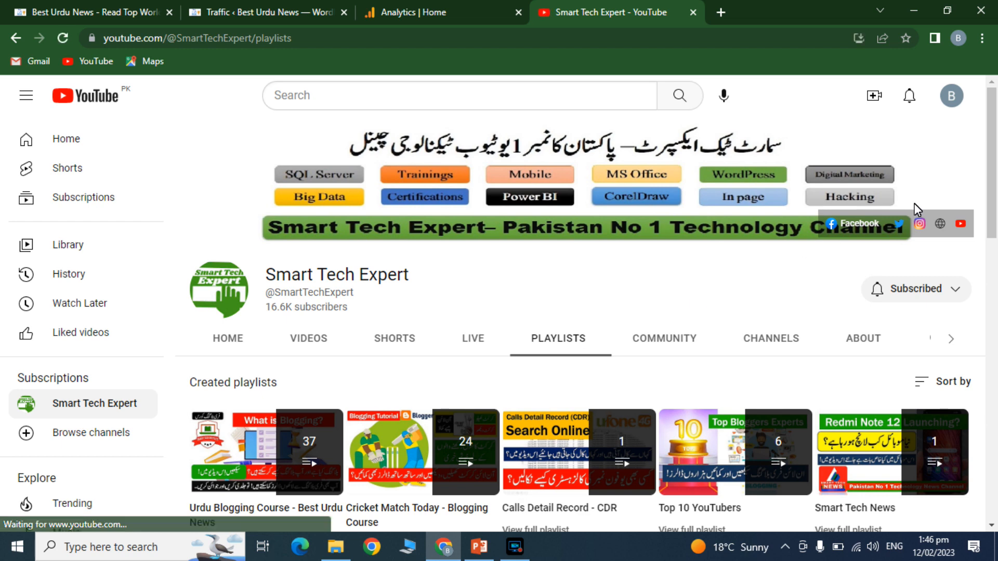
- Open the full Urdu Blogging Course playlist, scroll through its videos, and close the Analytics tab
scroll(385, 371, down, 3)
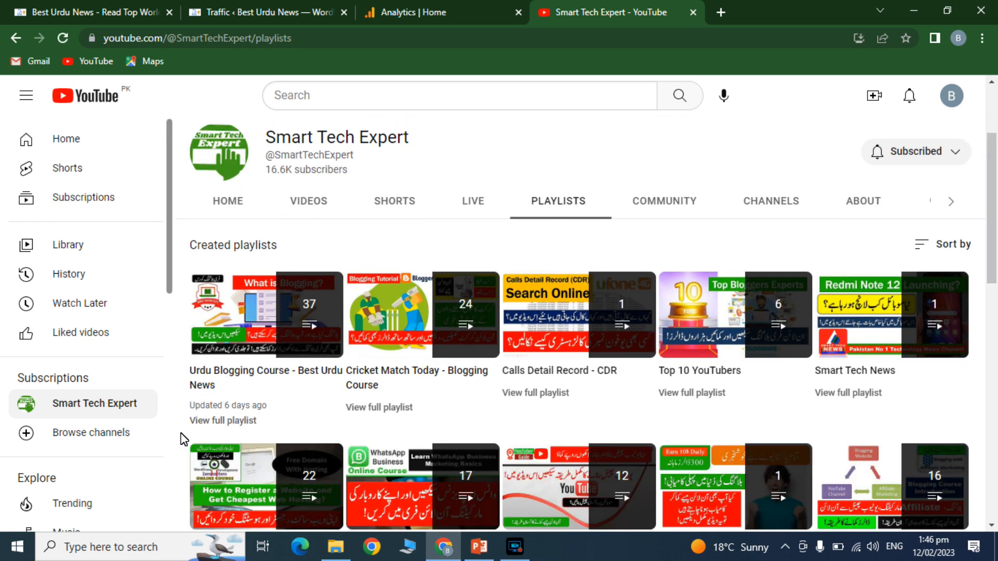
click(223, 420)
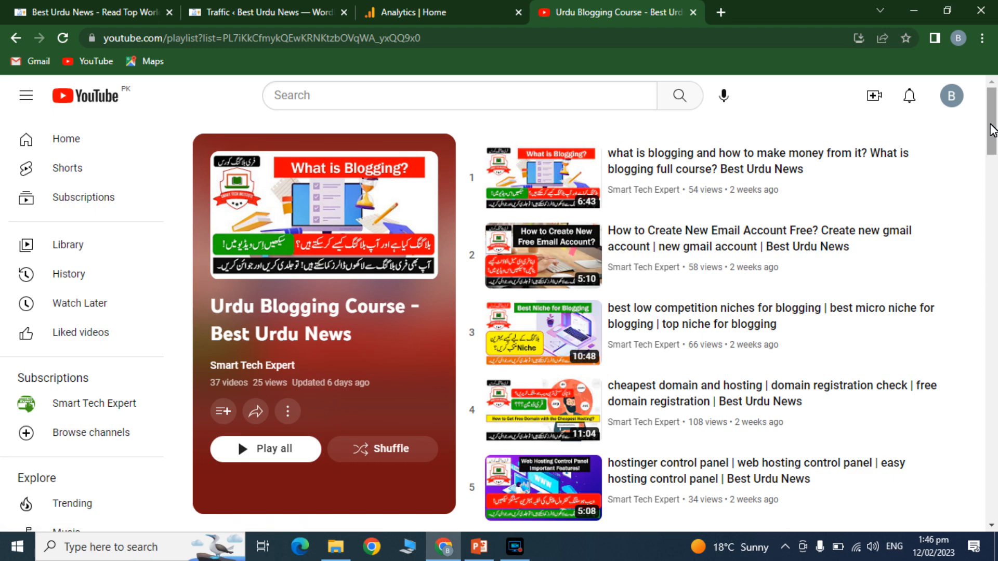
mouse_move(994, 131)
mouse_down()
mouse_move(993, 140)
mouse_move(991, 117)
mouse_up()
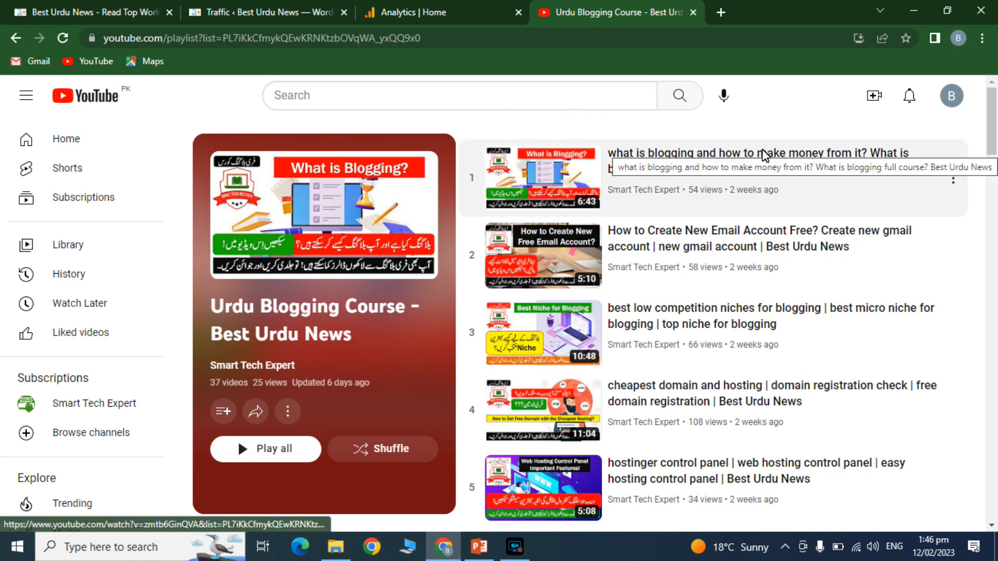
mouse_move(992, 152)
mouse_down()
mouse_move(994, 520)
mouse_move(993, 143)
mouse_up()
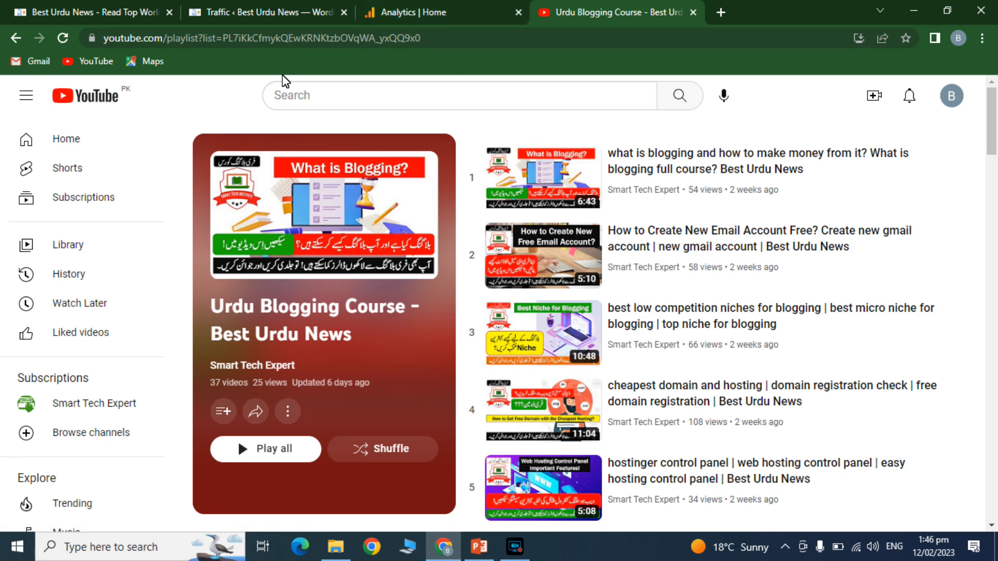
click(519, 12)
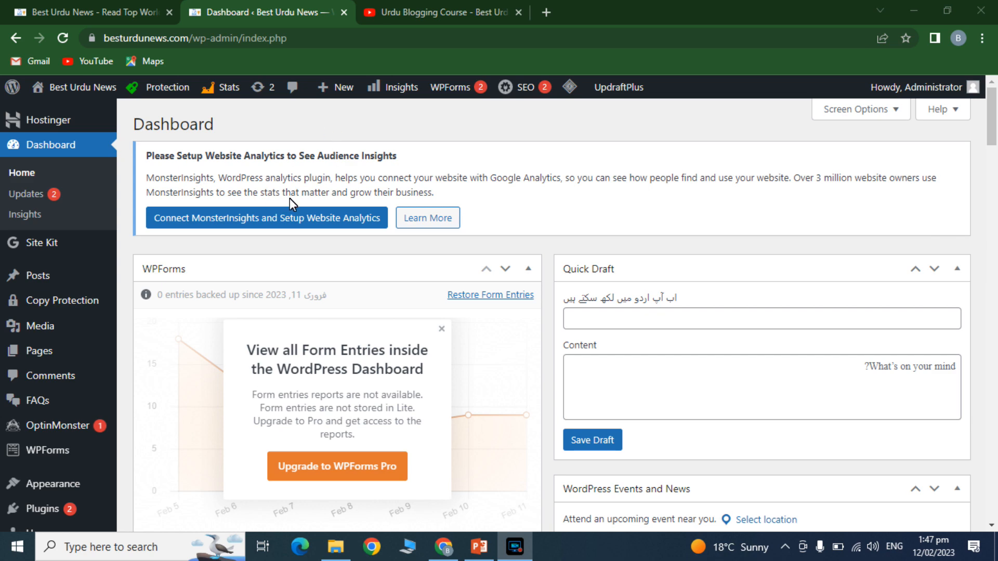
- Read the Turkey and Syria earthquake article on the live Best Urdu News site, then return to the Dashboard
click(135, 12)
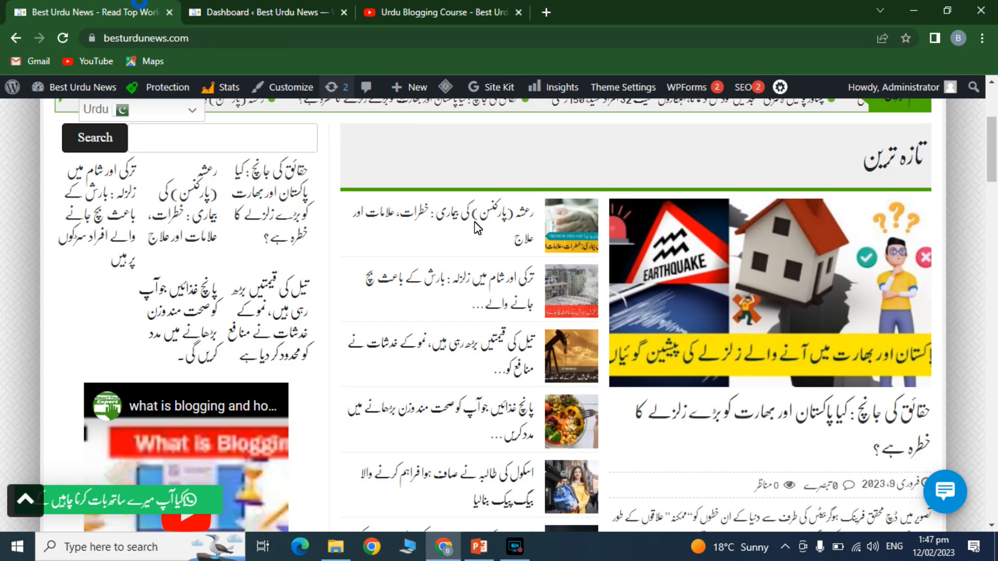
click(471, 285)
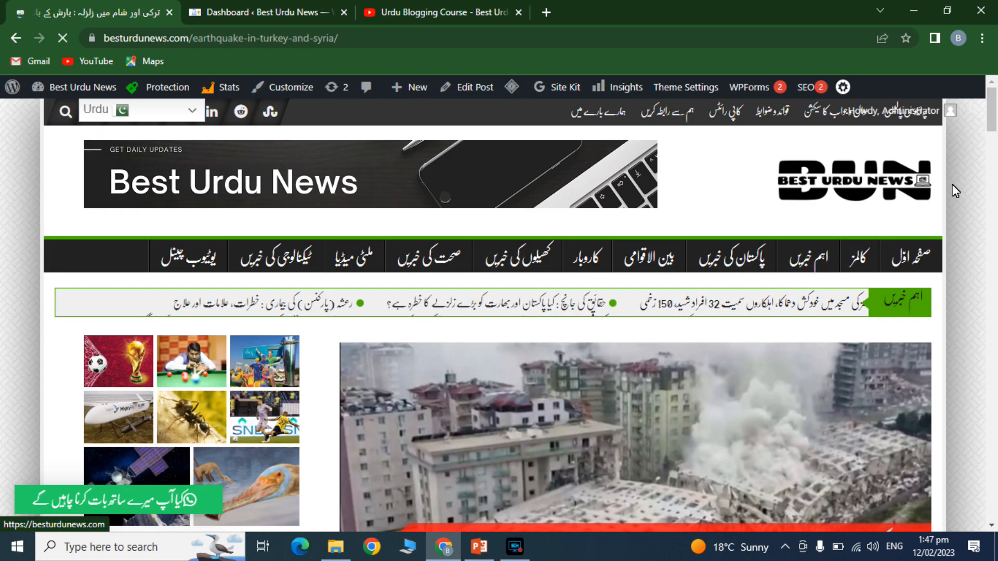
drag(993, 125, 993, 174)
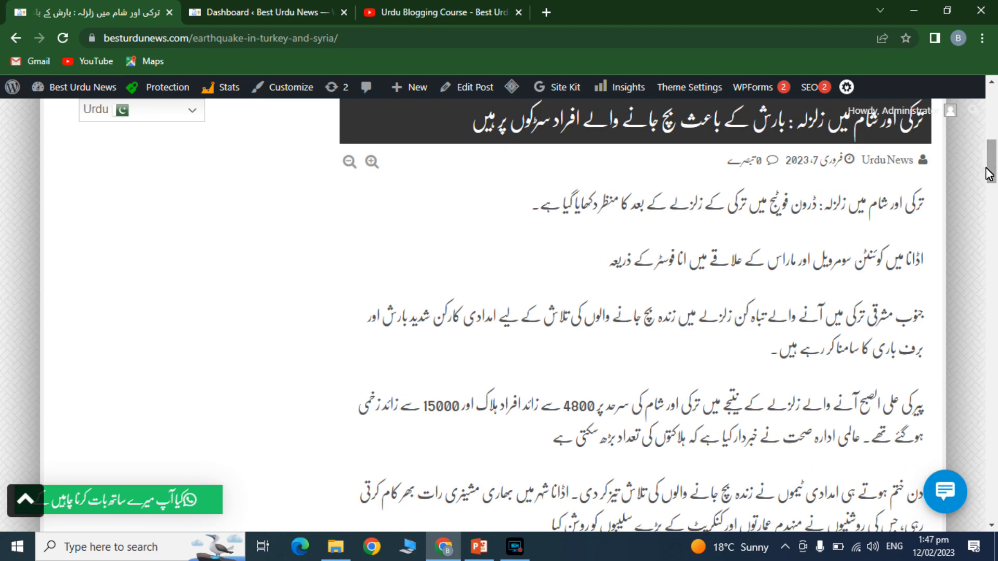
click(312, 3)
- Search the Add Plugins page for 'password protect'
mouse_move(48, 511)
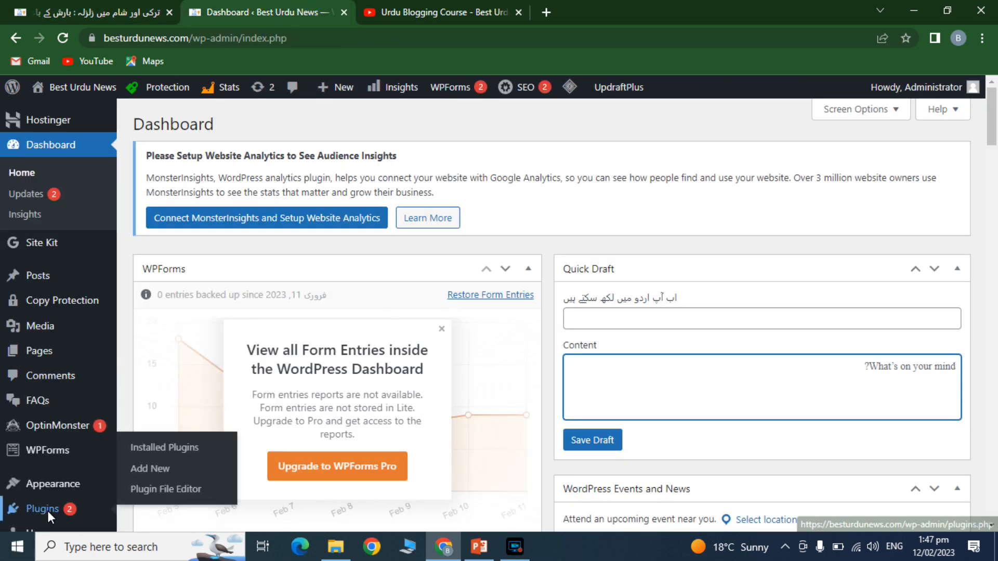
click(142, 467)
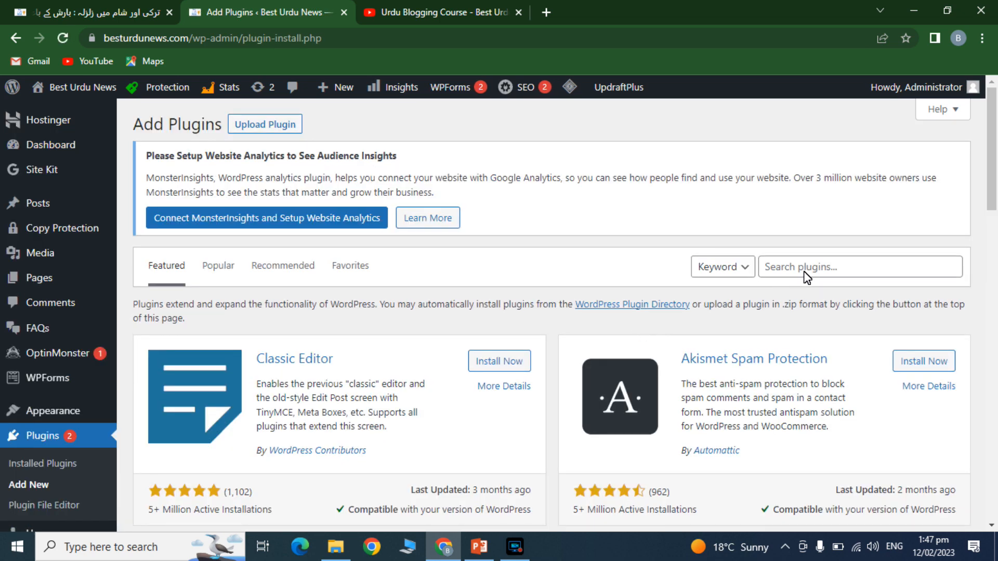
click(804, 273)
text(pas)
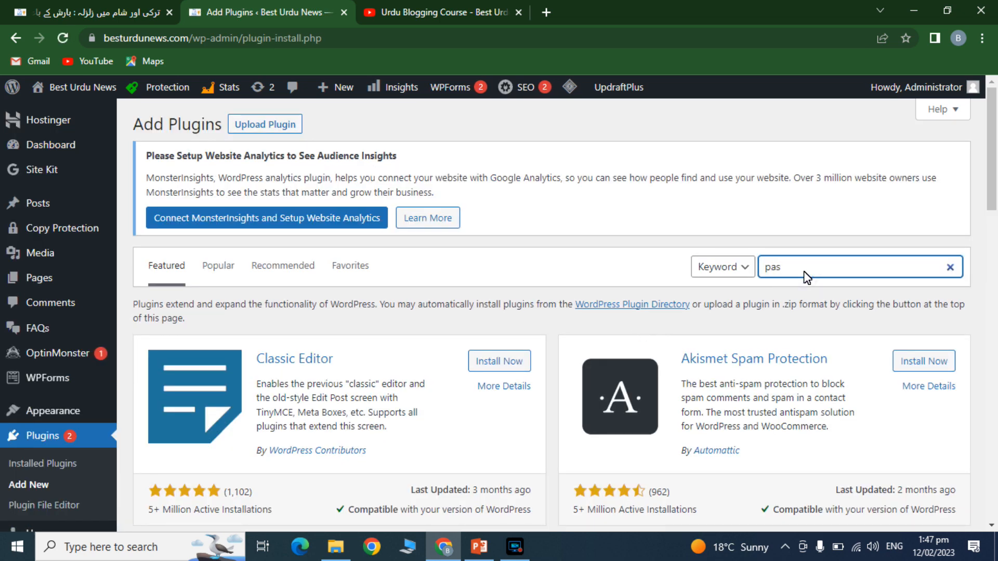
text(swo)
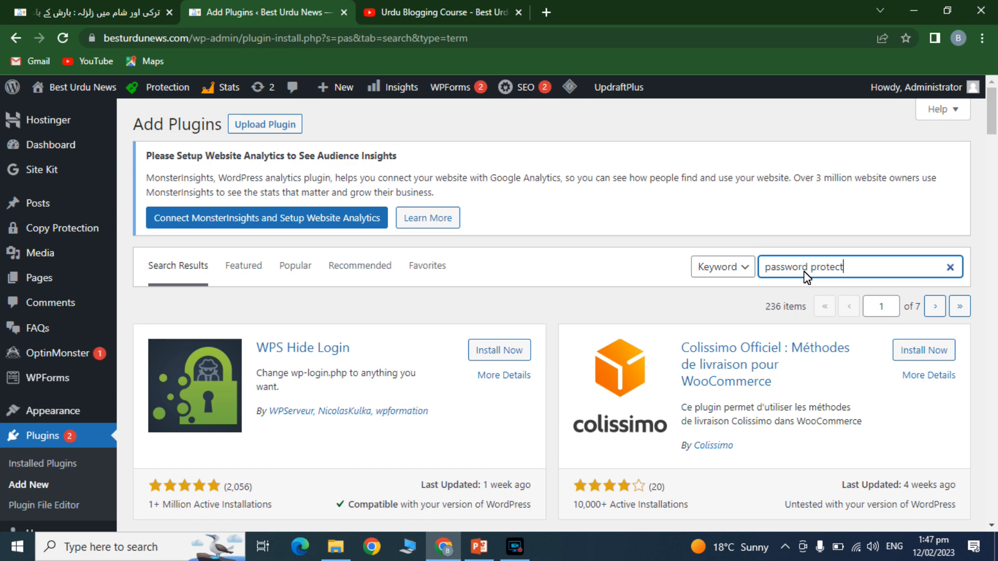
text(rd protect)
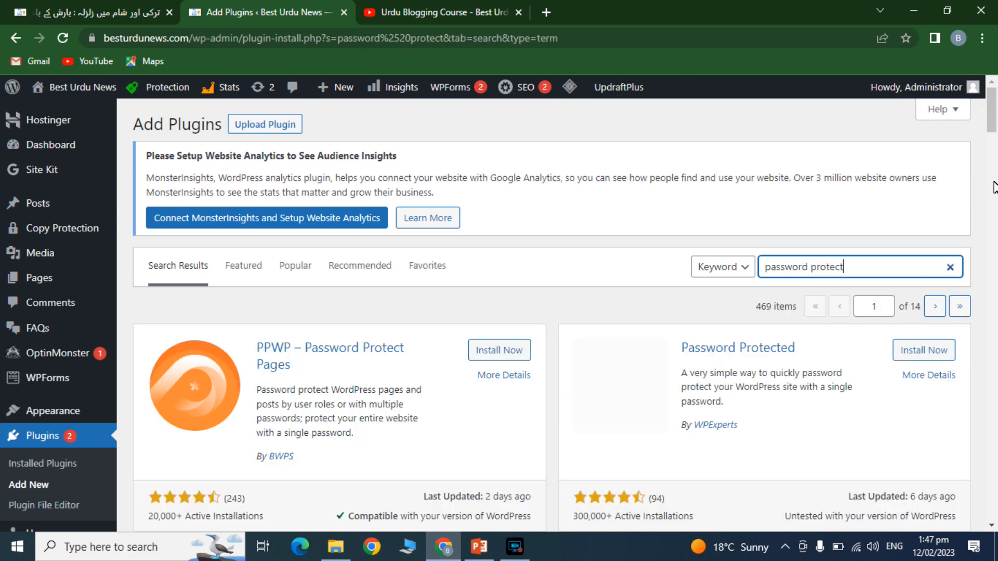
- Scroll to Passster – Password Protection in the results and start installing it
scroll(993, 163, down, 5)
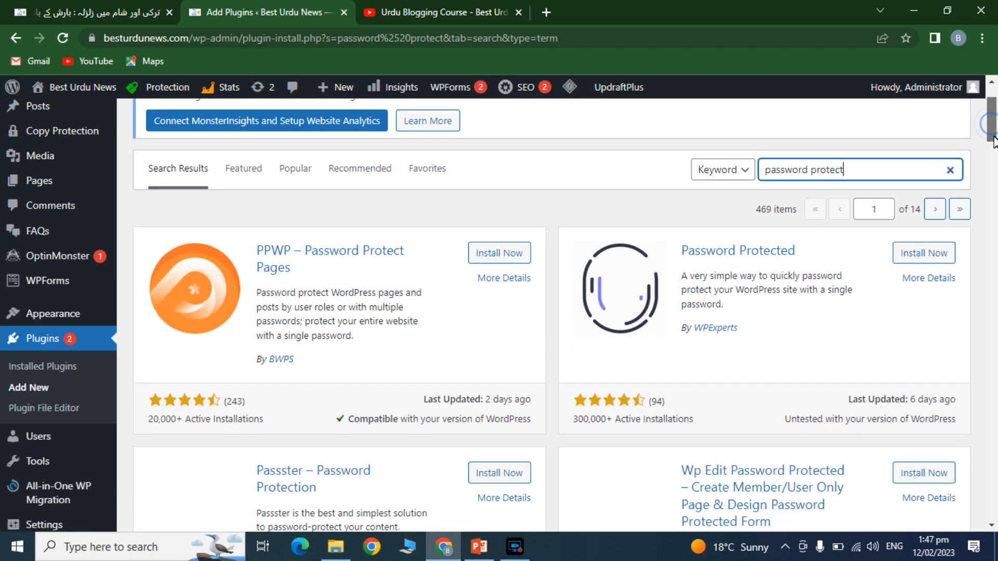
drag(994, 152, 995, 164)
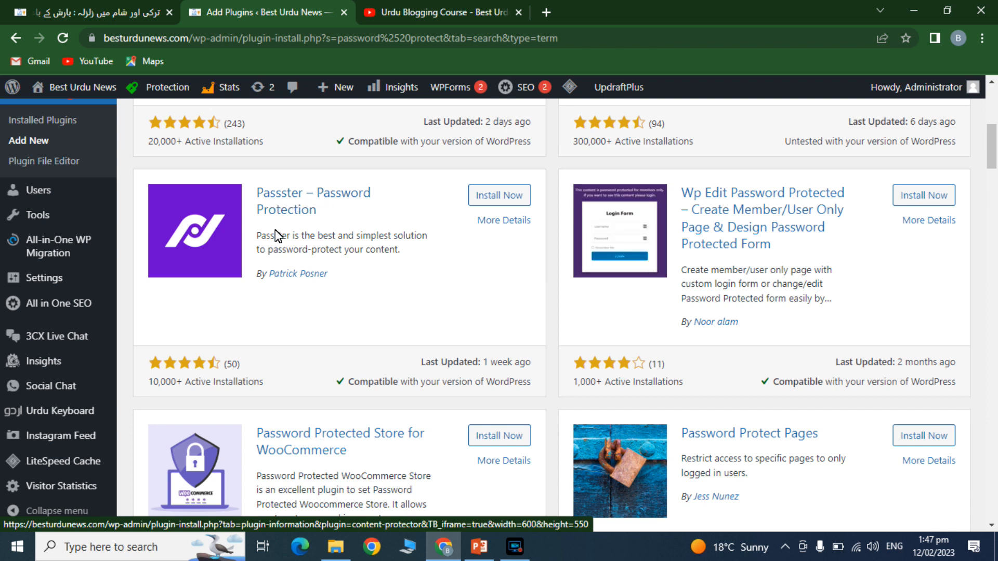
click(497, 200)
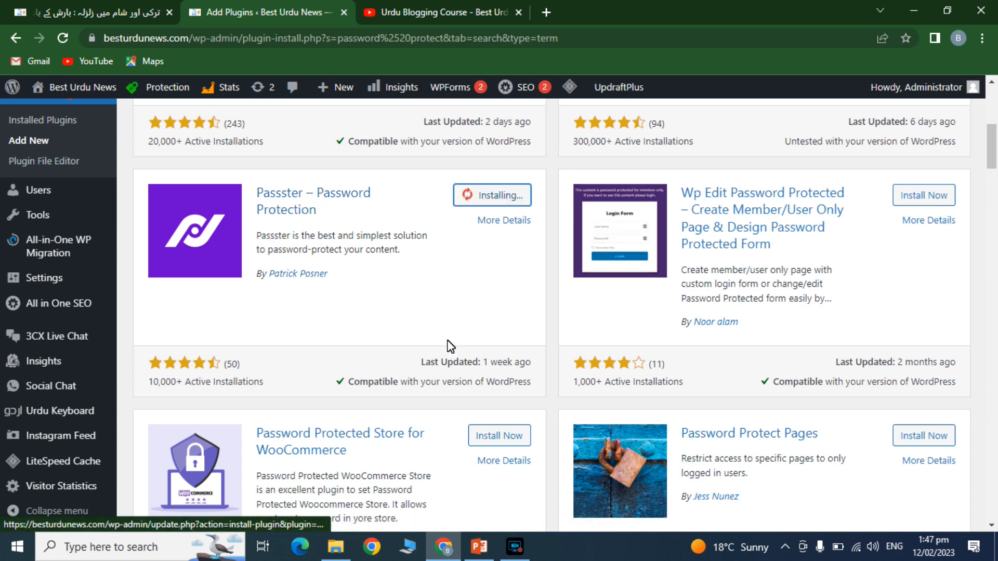
- Activate the installed Passster plugin and scroll to its version 4.0.1 entry in Installed Plugins
double_click(499, 362)
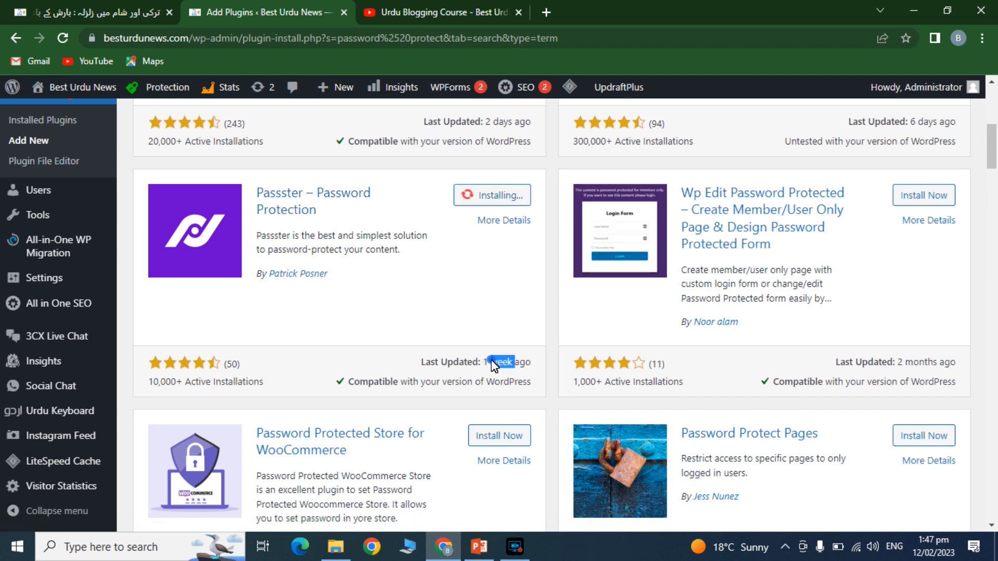
triple_click(420, 386)
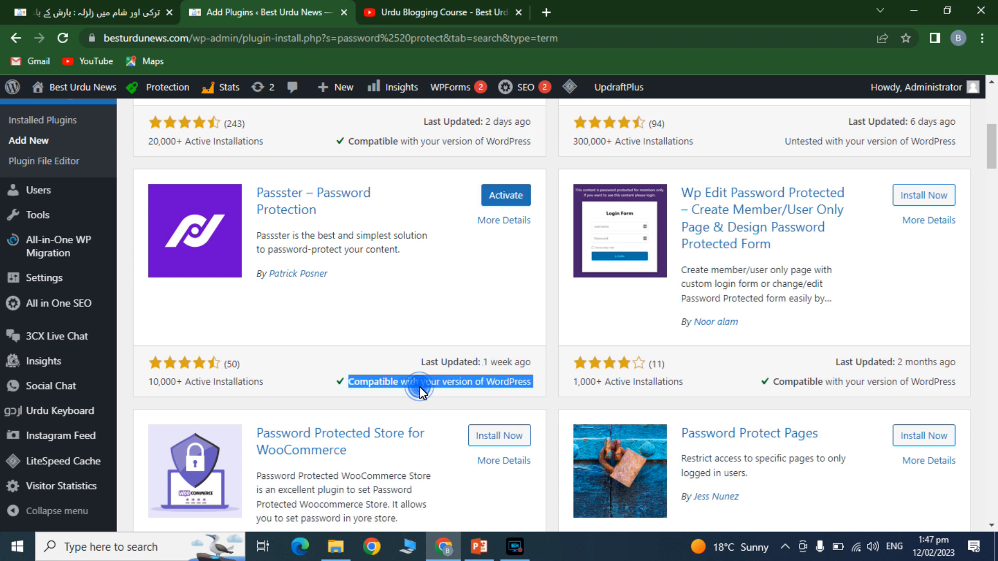
click(208, 385)
triple_click(208, 385)
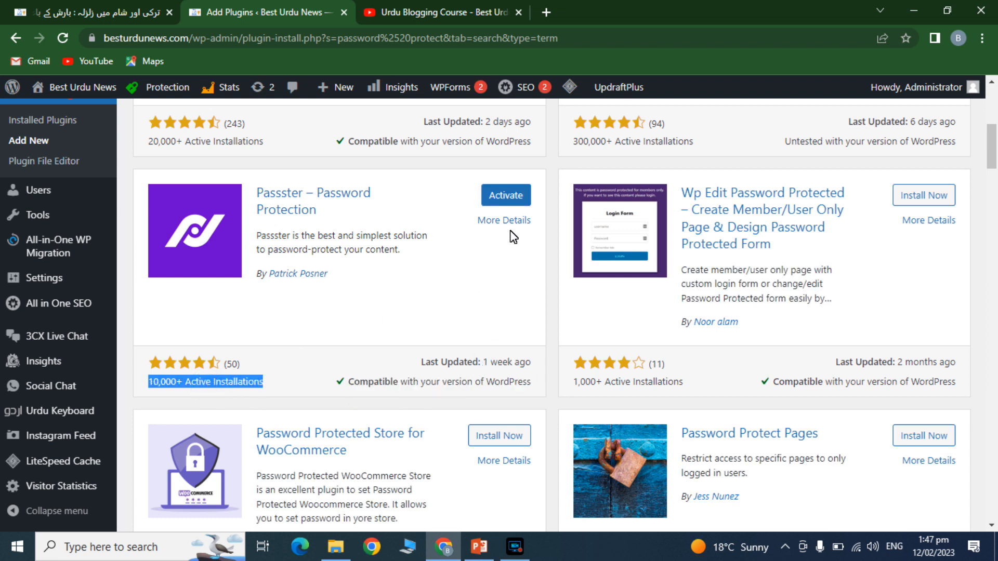
click(508, 195)
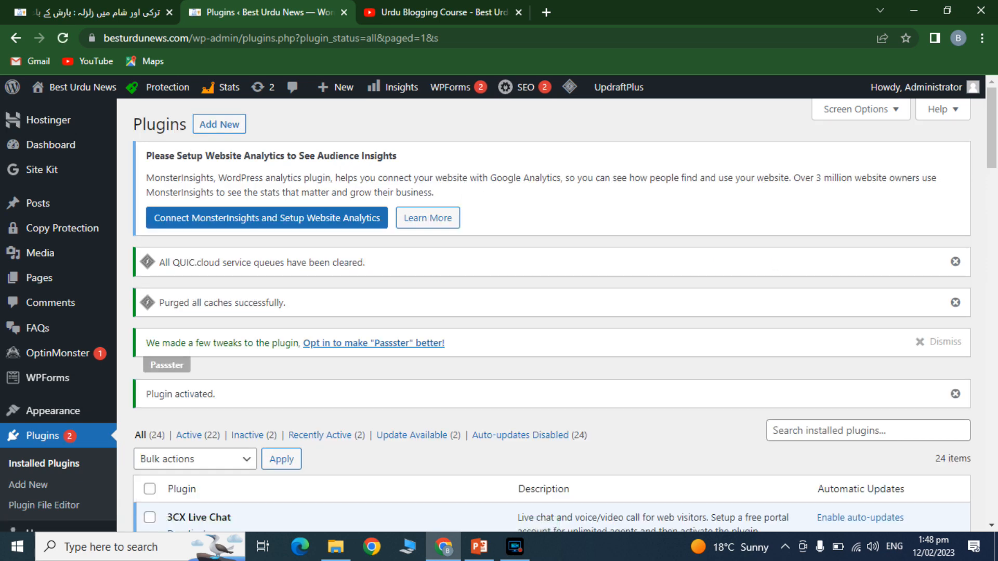
drag(992, 138, 985, 361)
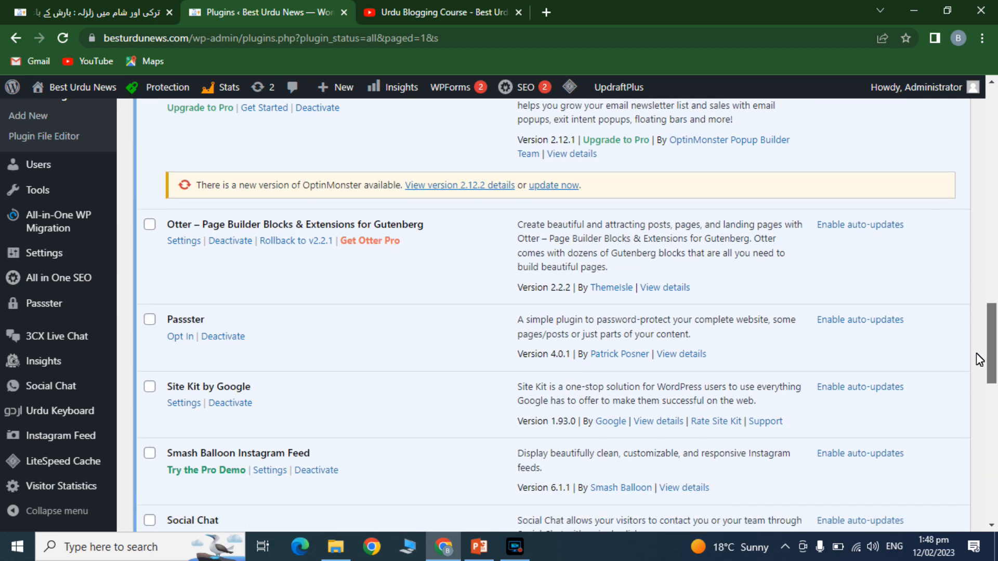
- Set Passster's password field placeholder to 'abc123' in General settings and save
click(180, 337)
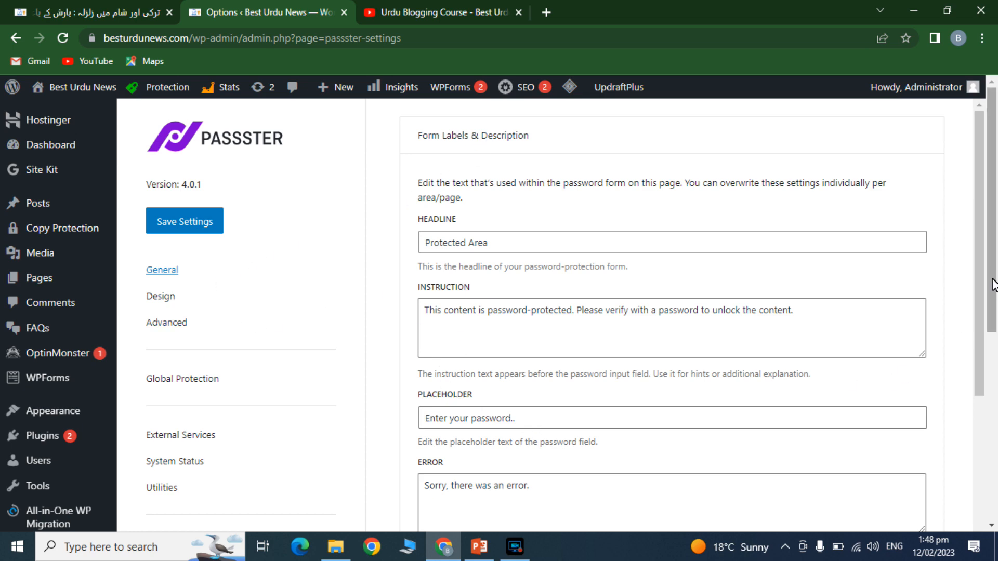
scroll(993, 267, down, 3)
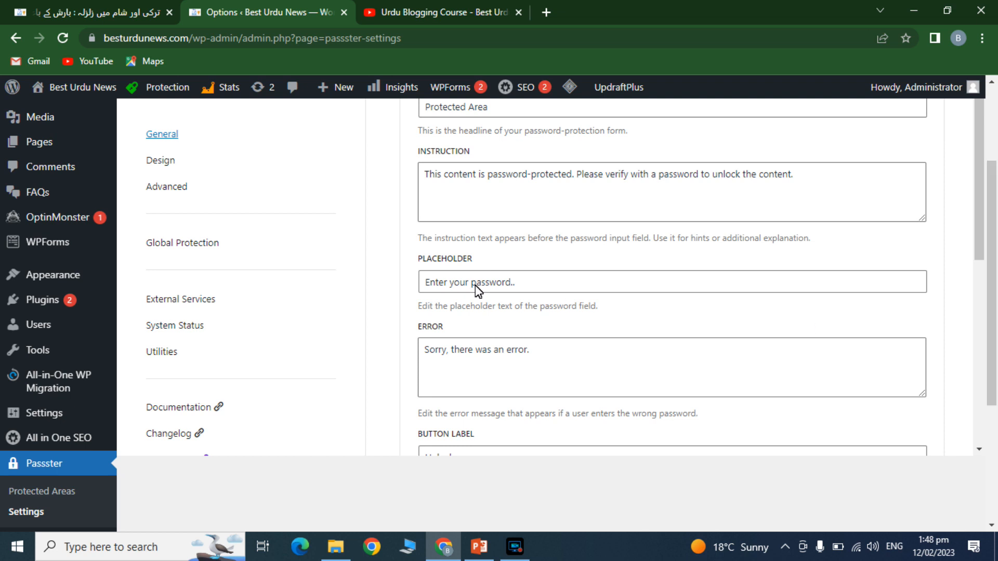
click(459, 282)
triple_click(492, 287)
text(abc123)
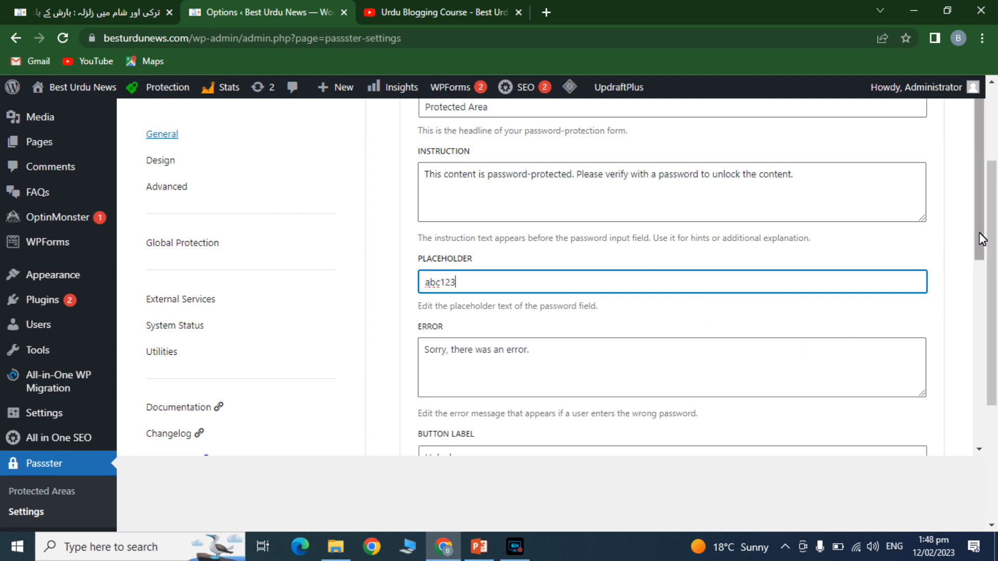
drag(982, 239, 996, 502)
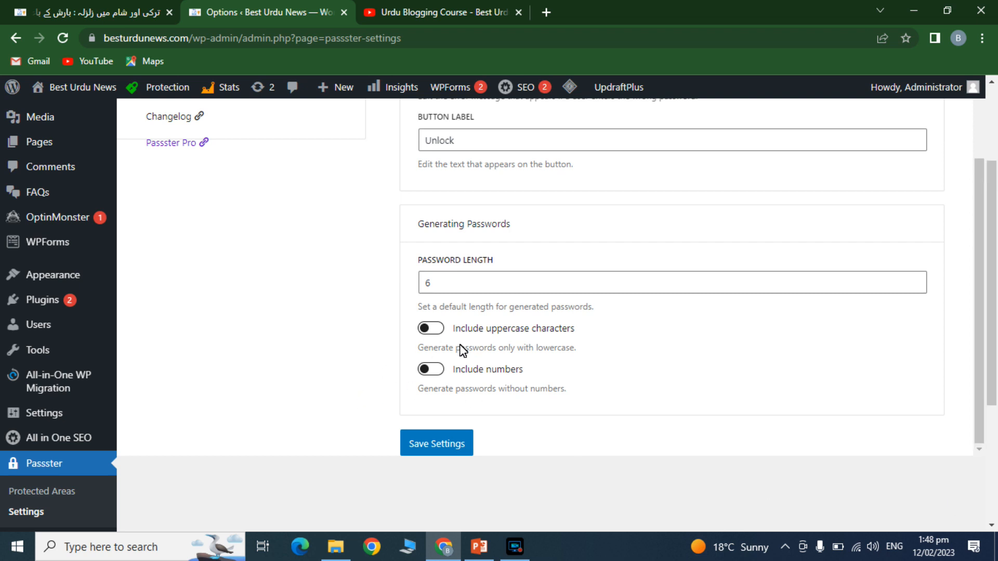
click(432, 443)
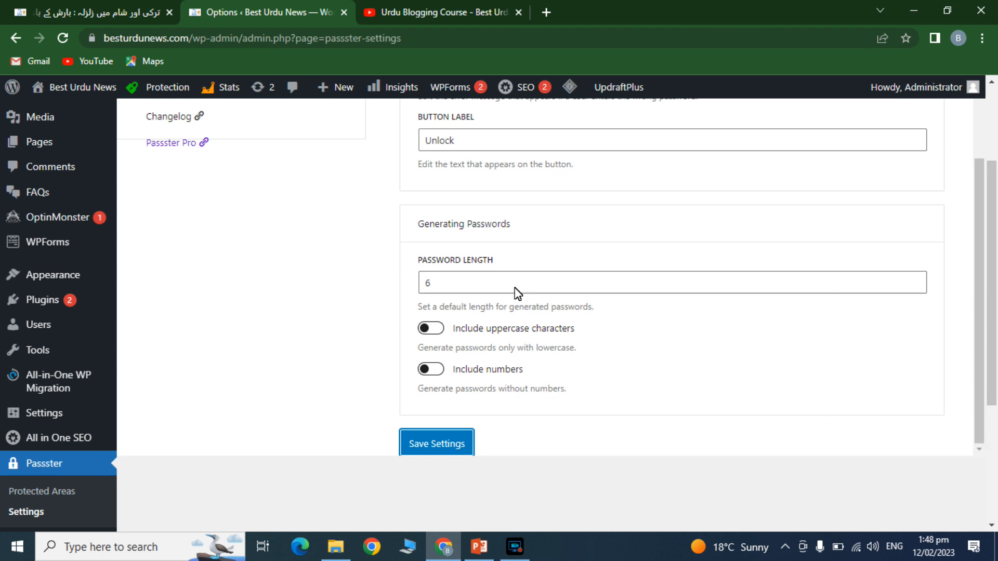
drag(994, 341, 994, 236)
- Open the earthquake fact-check post for editing from the All Posts list
mouse_move(32, 201)
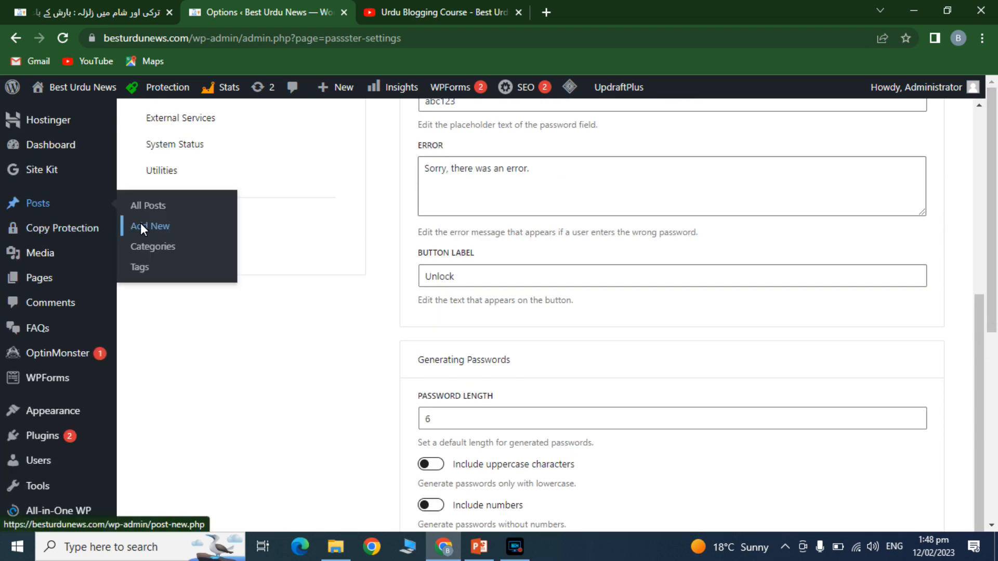
click(145, 206)
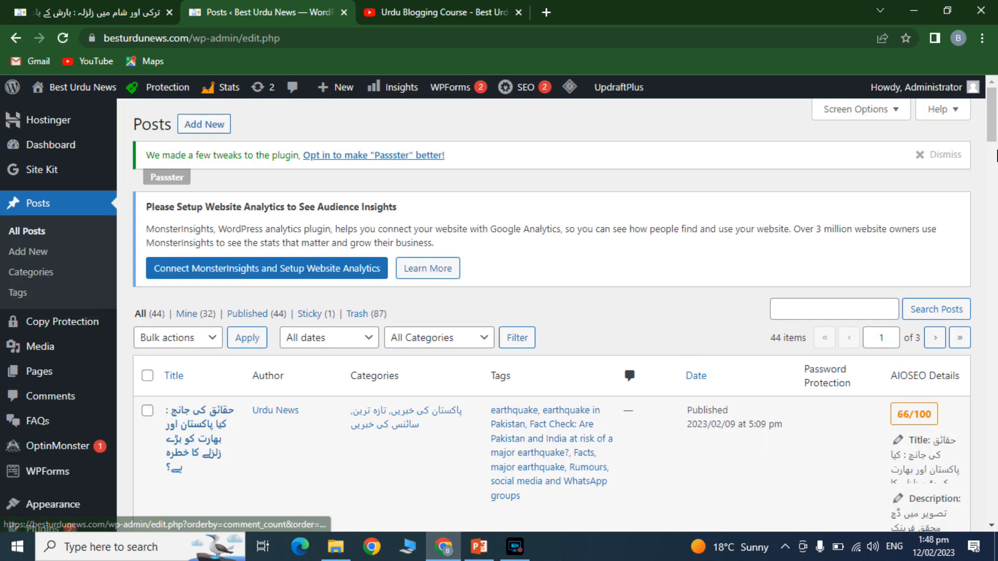
scroll(333, 343, down, 2)
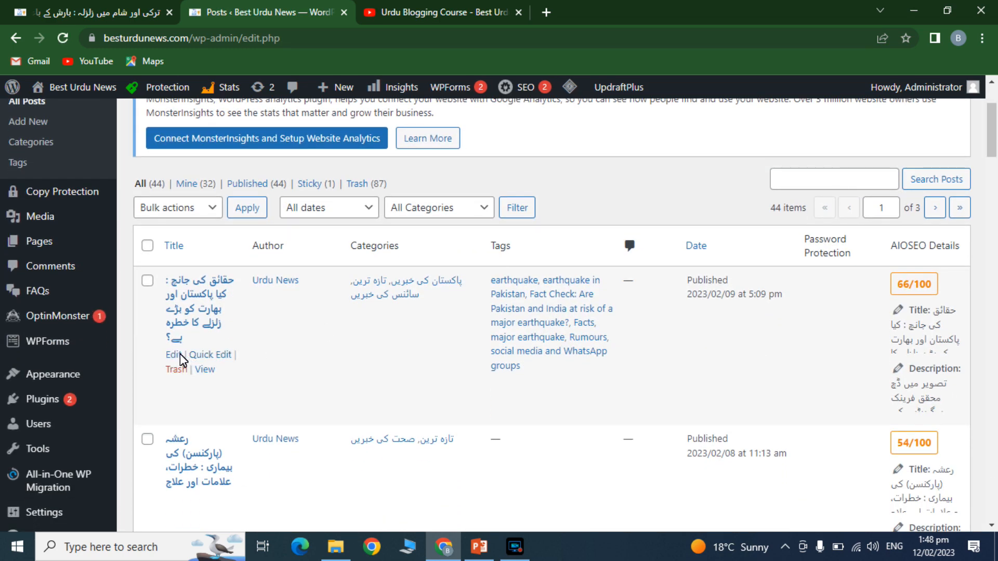
click(174, 356)
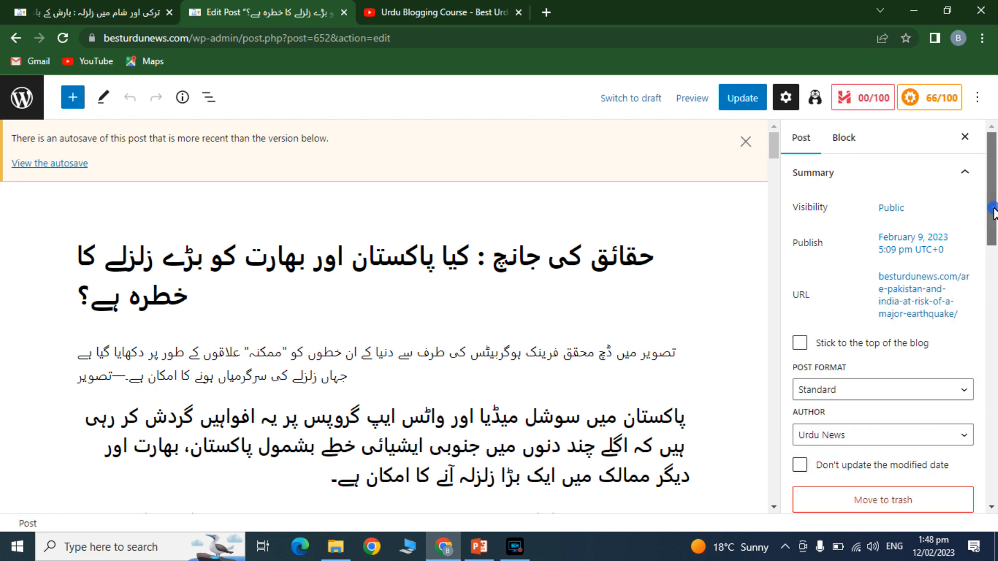
drag(994, 191, 994, 482)
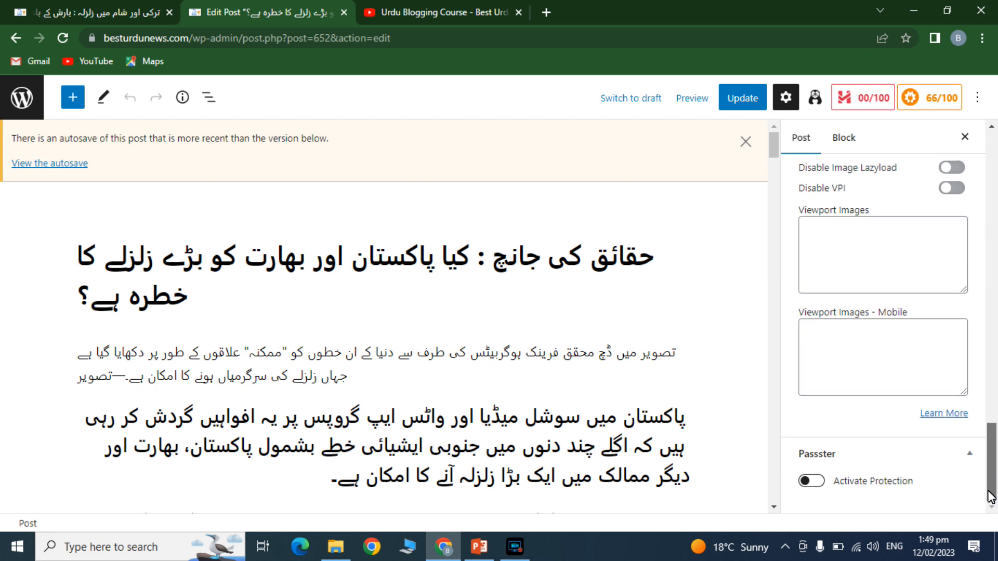
- Switch on Passster's Activate Protection, enter a password, and update the post
click(822, 483)
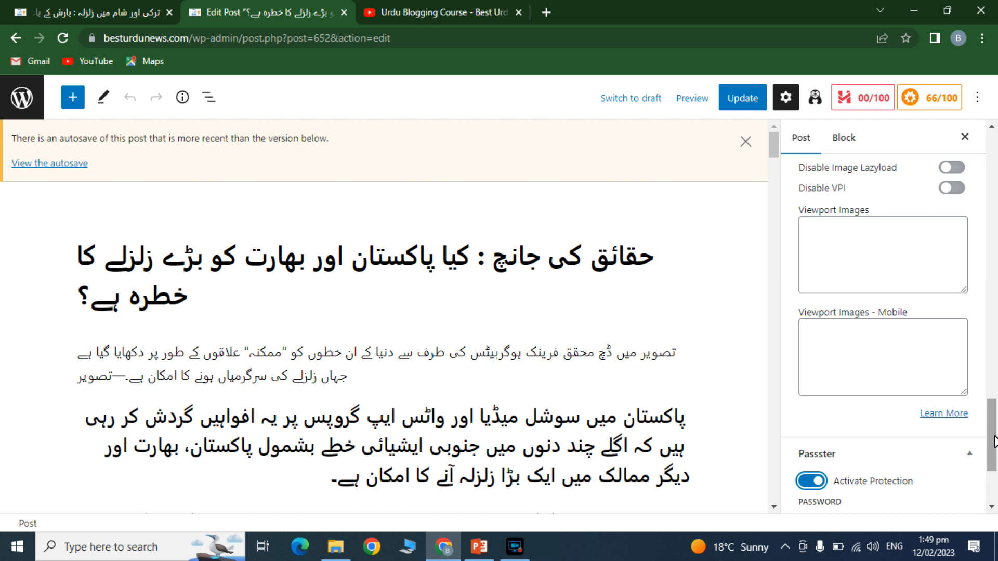
drag(994, 440, 994, 472)
click(833, 367)
text(abc123)
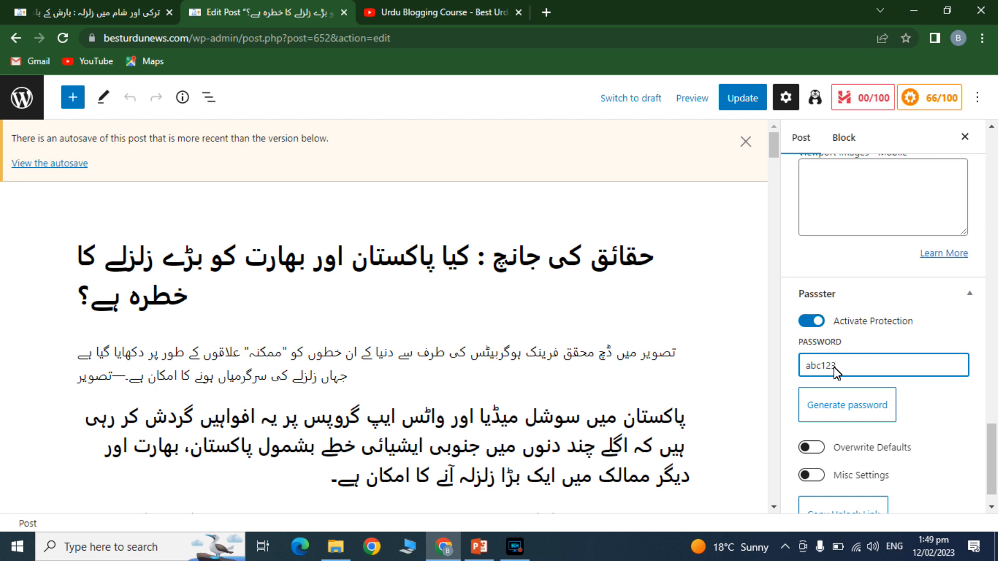
drag(991, 438, 993, 453)
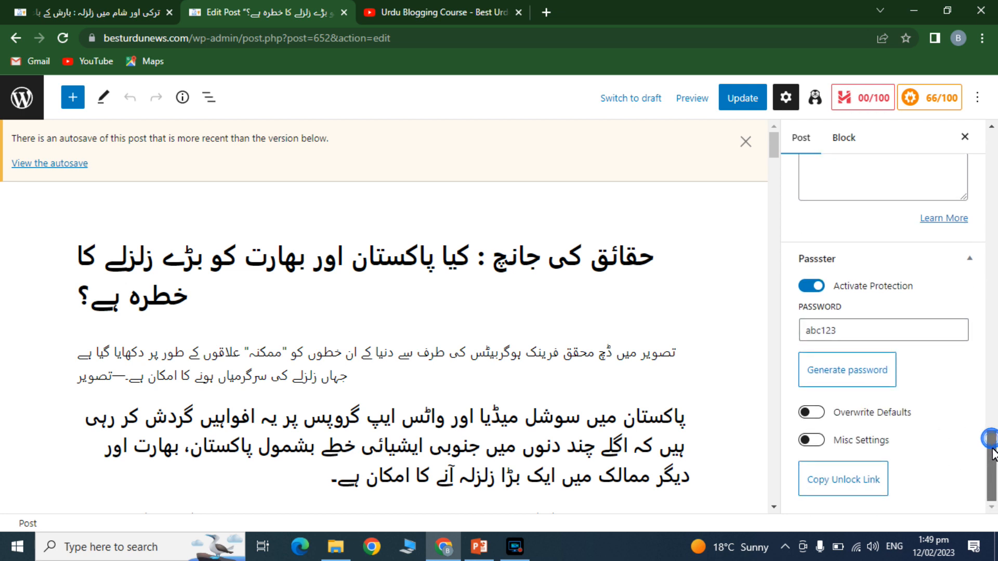
click(741, 93)
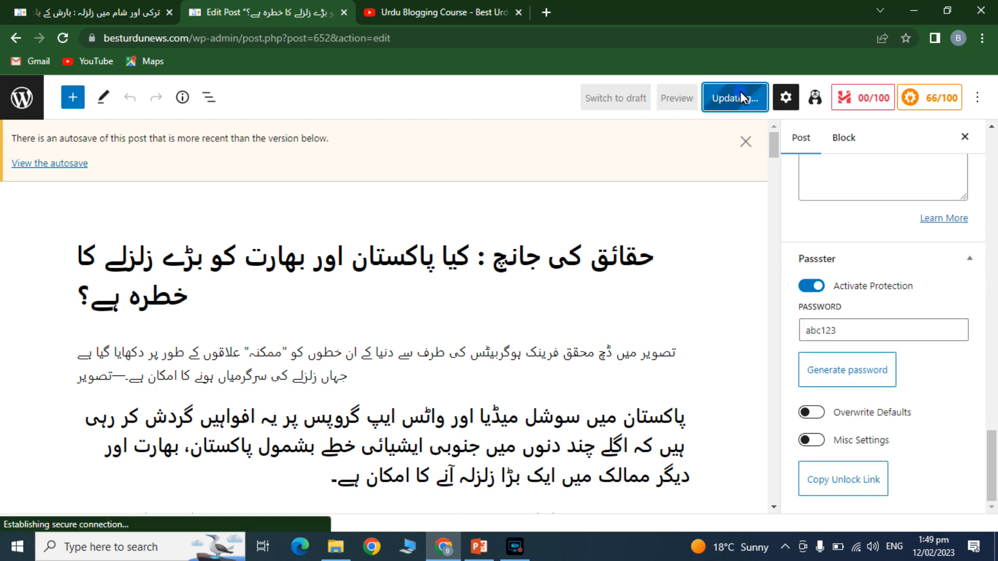
- Open the earthquake fact-check post on the live site to see its Protected Area password form
click(95, 7)
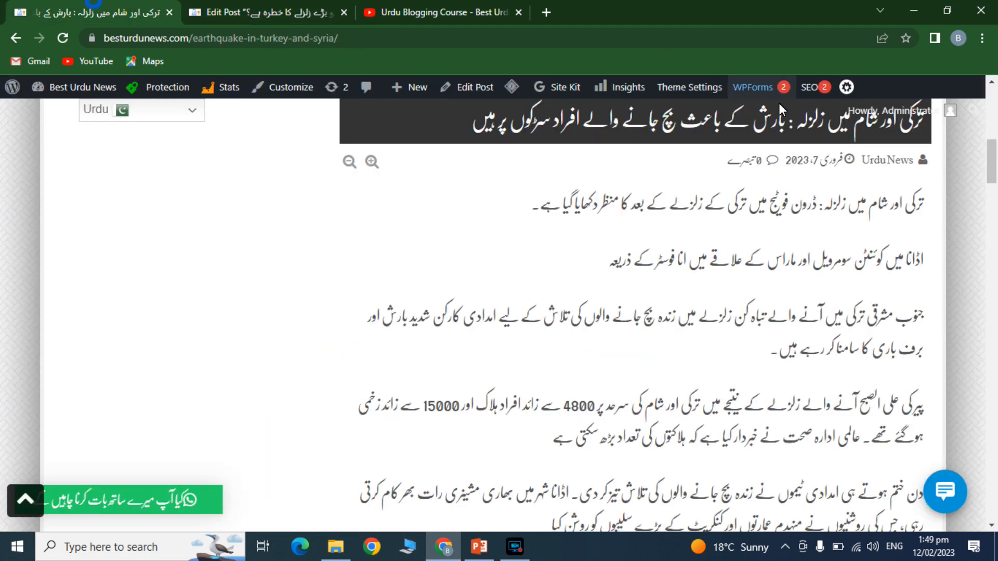
drag(992, 161, 991, 110)
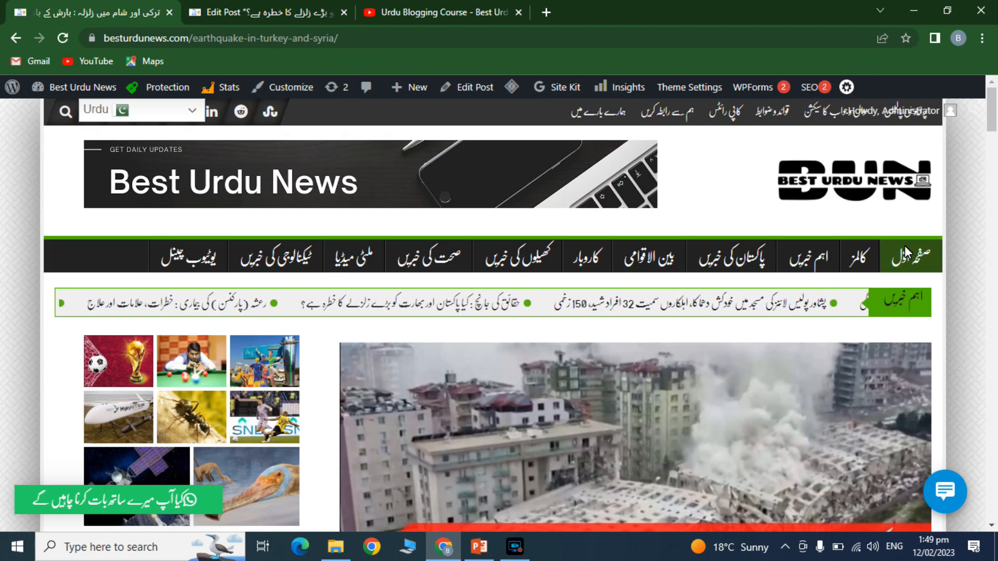
click(260, 7)
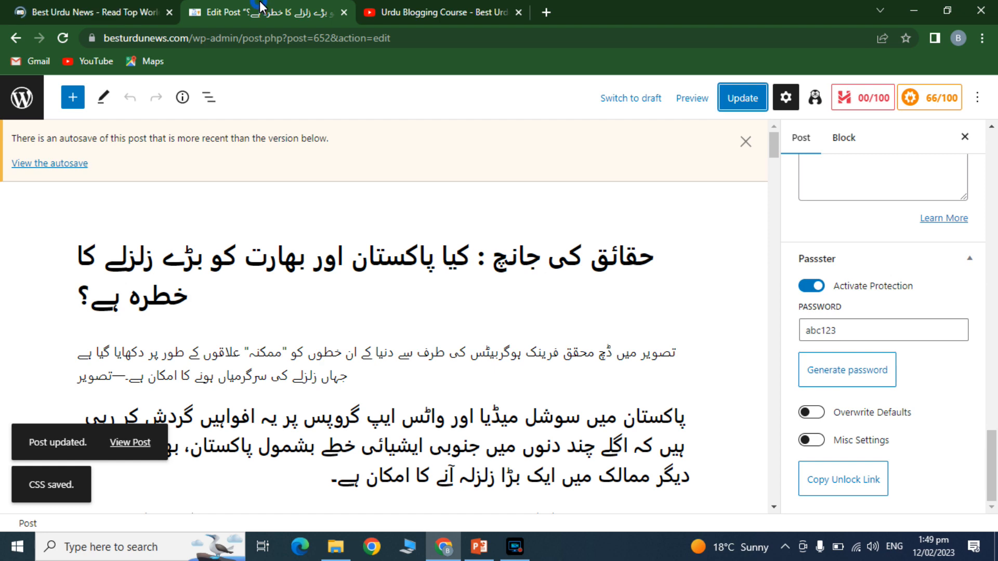
click(38, 4)
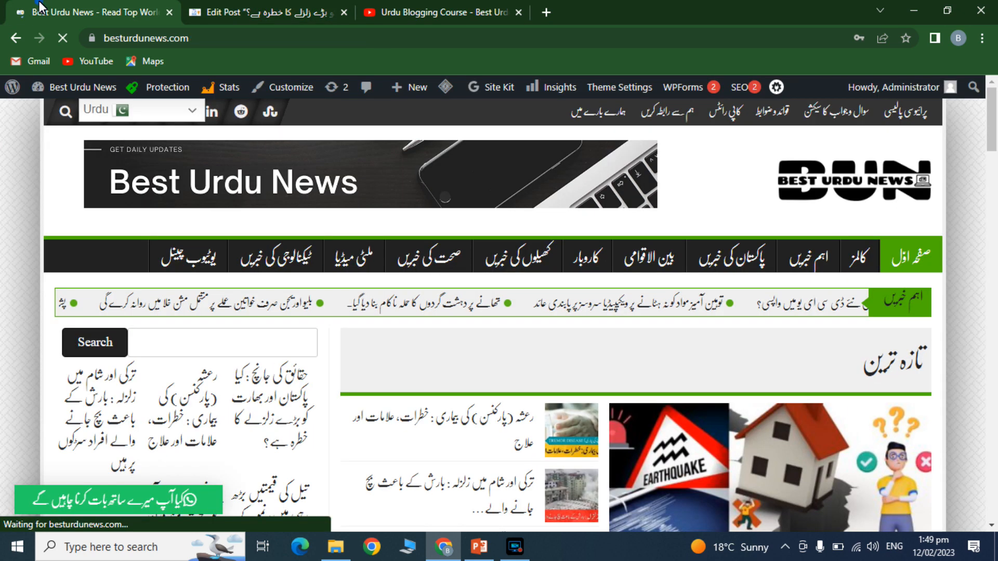
drag(993, 145, 995, 195)
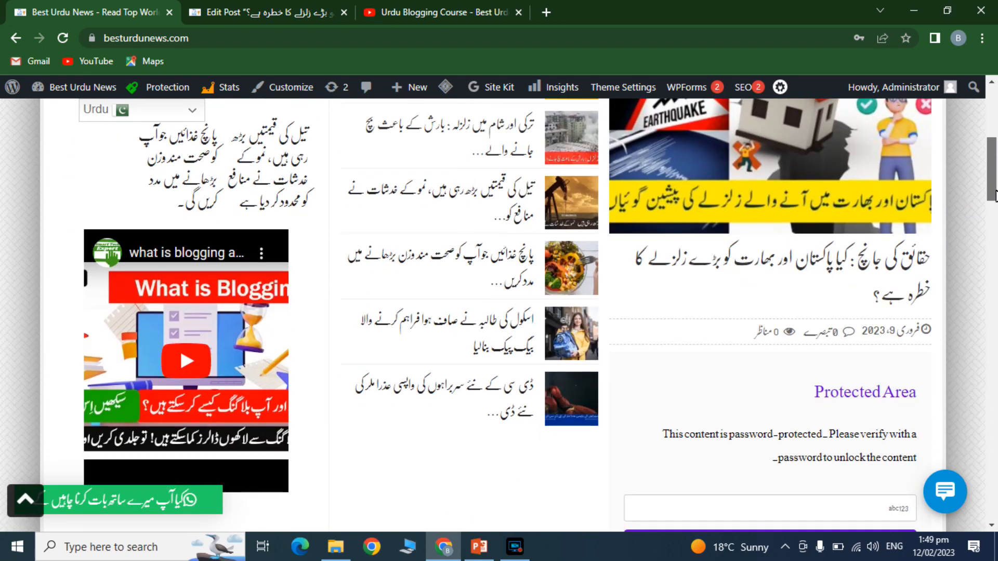
click(824, 267)
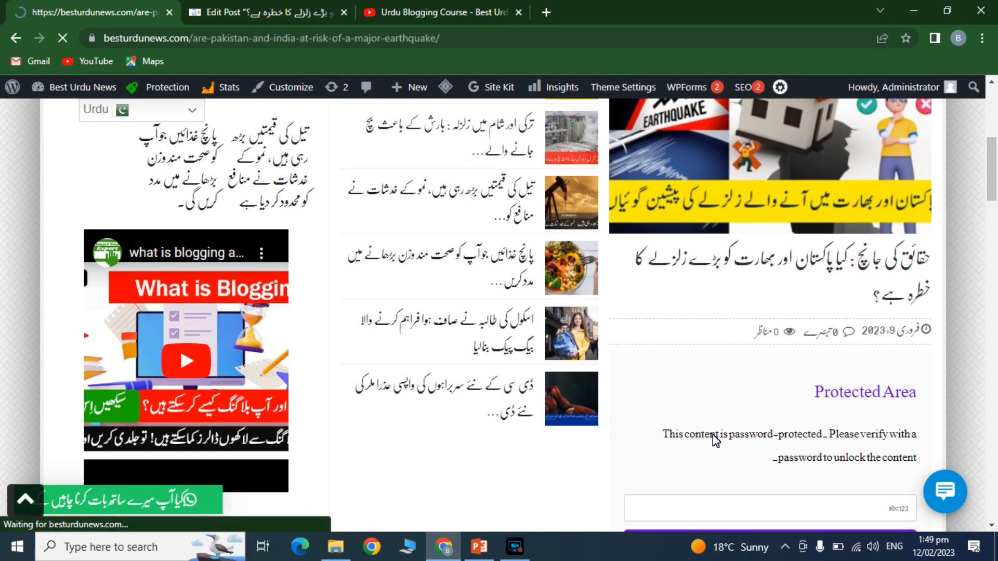
scroll(820, 196, down, 10)
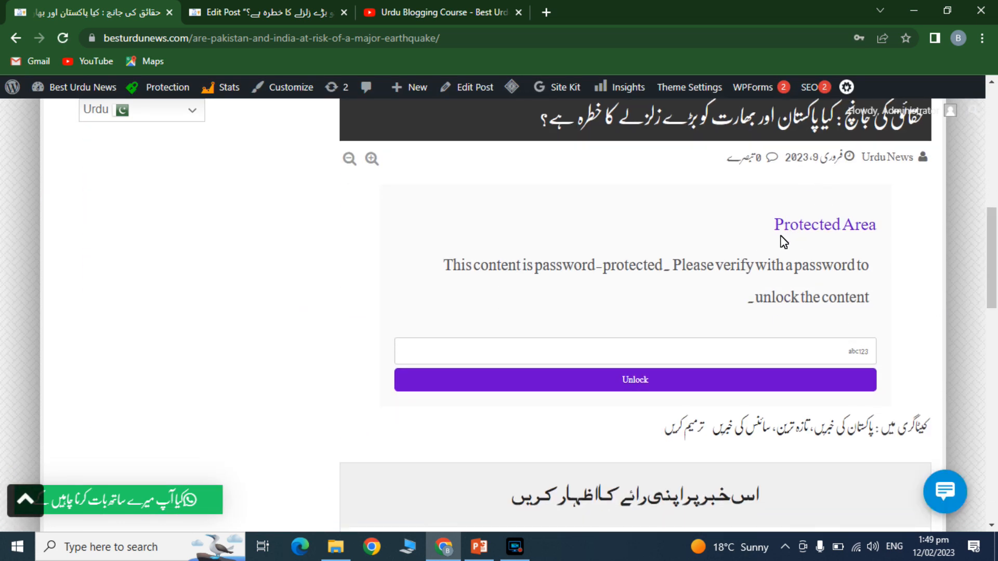
- Enter the password in the Protected Area box and unlock the post
click(830, 350)
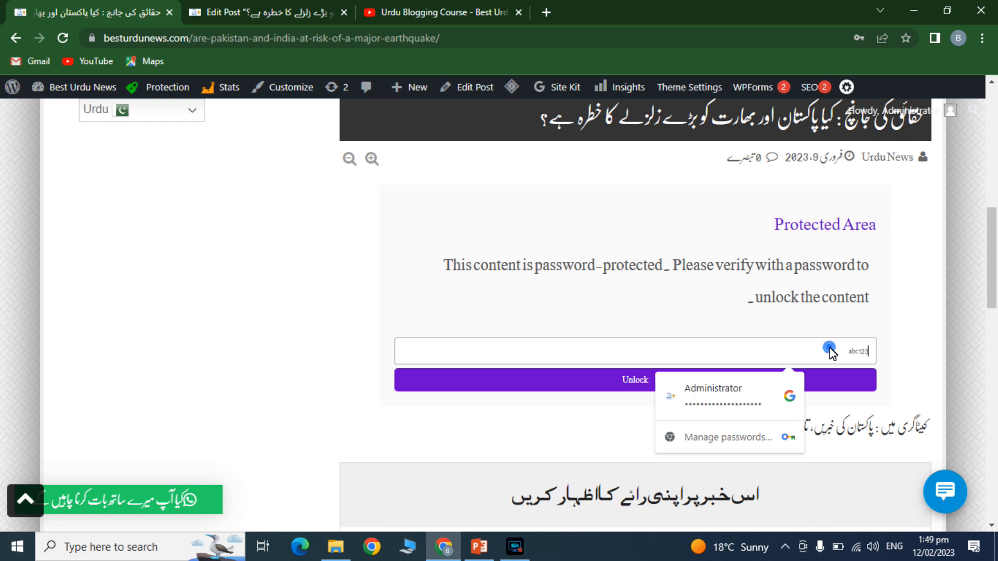
click(623, 380)
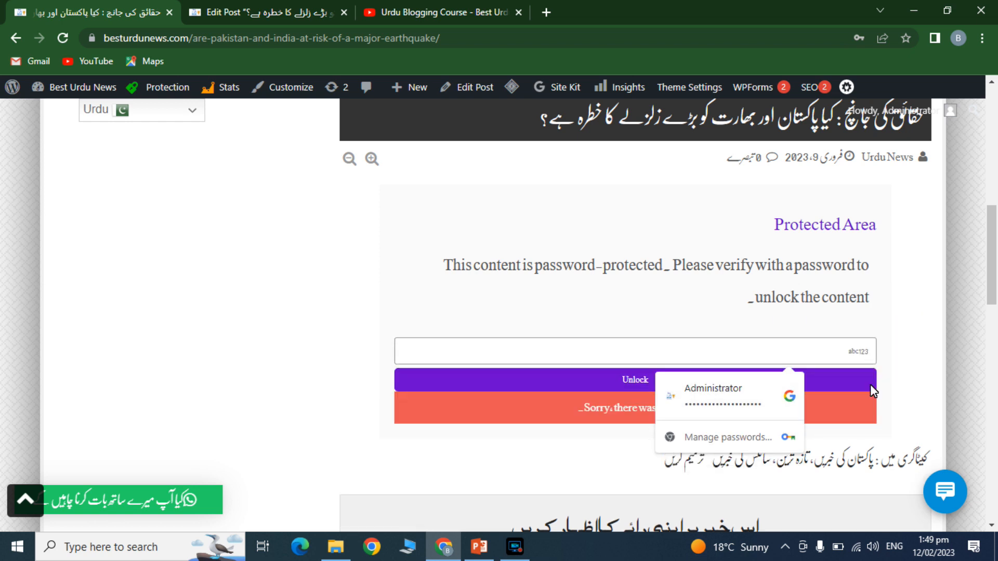
double_click(864, 353)
click(862, 354)
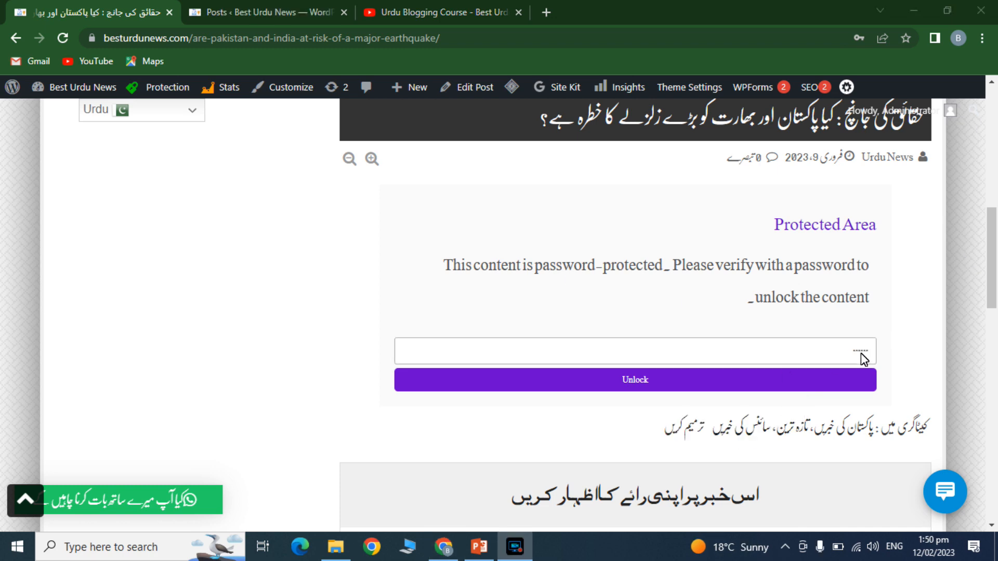
click(704, 382)
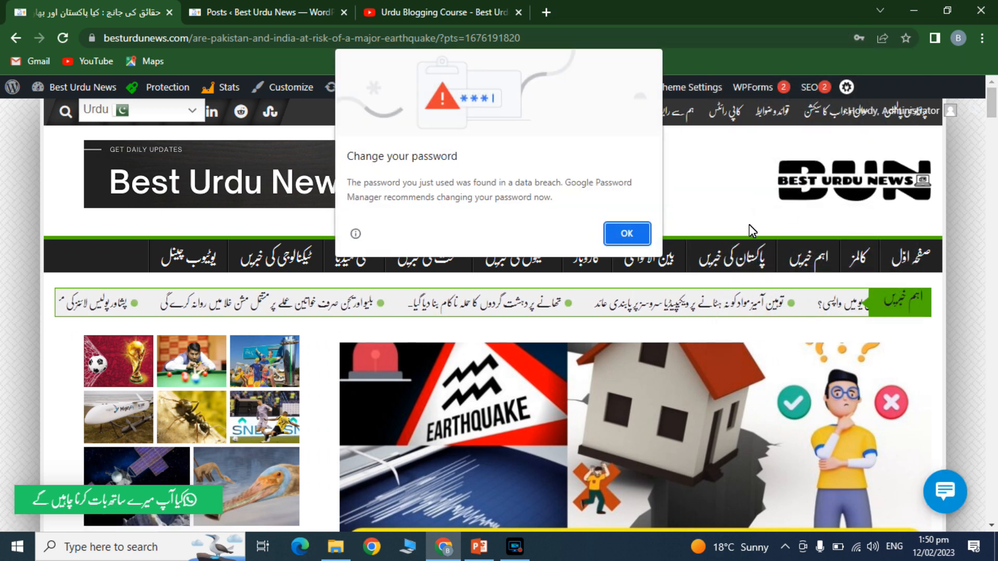
- Dismiss Chrome's password prompts and scroll to the article text about USGS and earthquake predictions
click(626, 237)
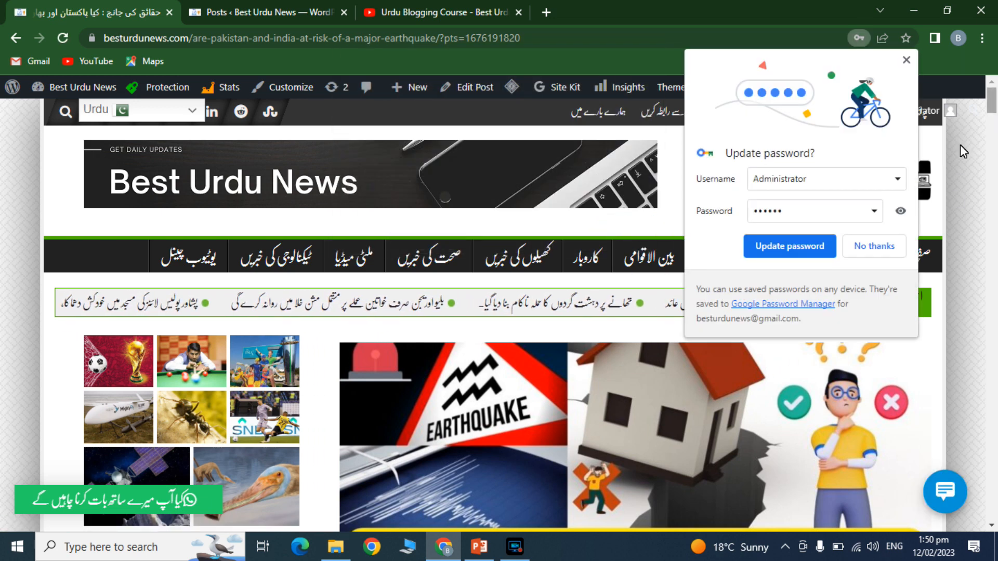
click(875, 246)
drag(993, 107, 994, 141)
drag(993, 147, 993, 252)
- Open the earthquake post in the editor from the admin Posts list
click(272, 7)
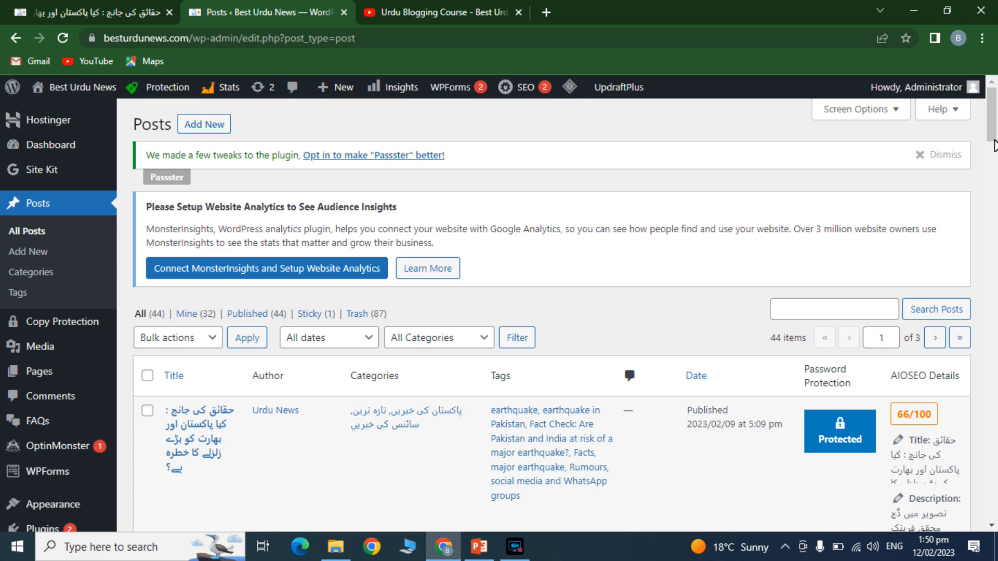
drag(994, 132, 993, 145)
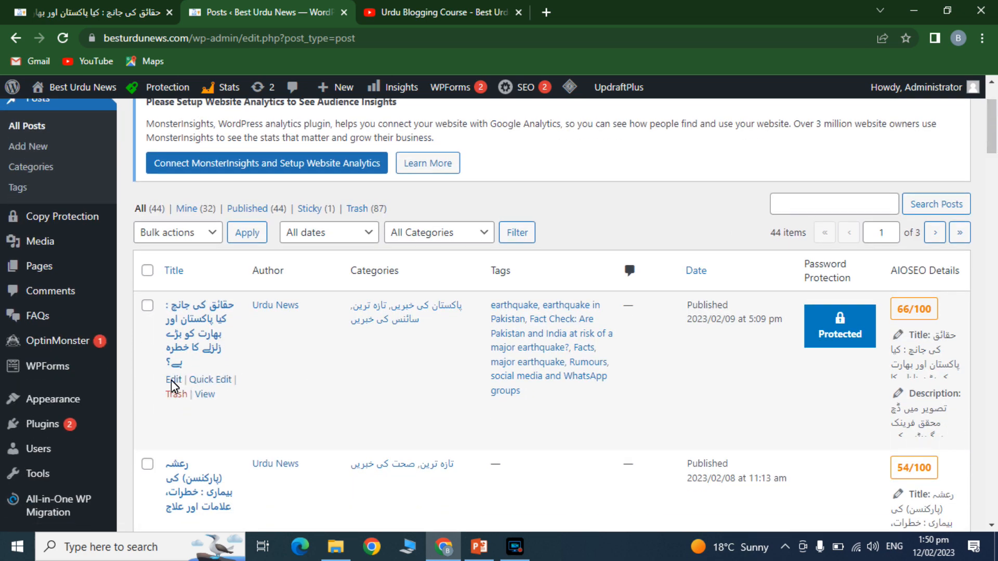
click(173, 381)
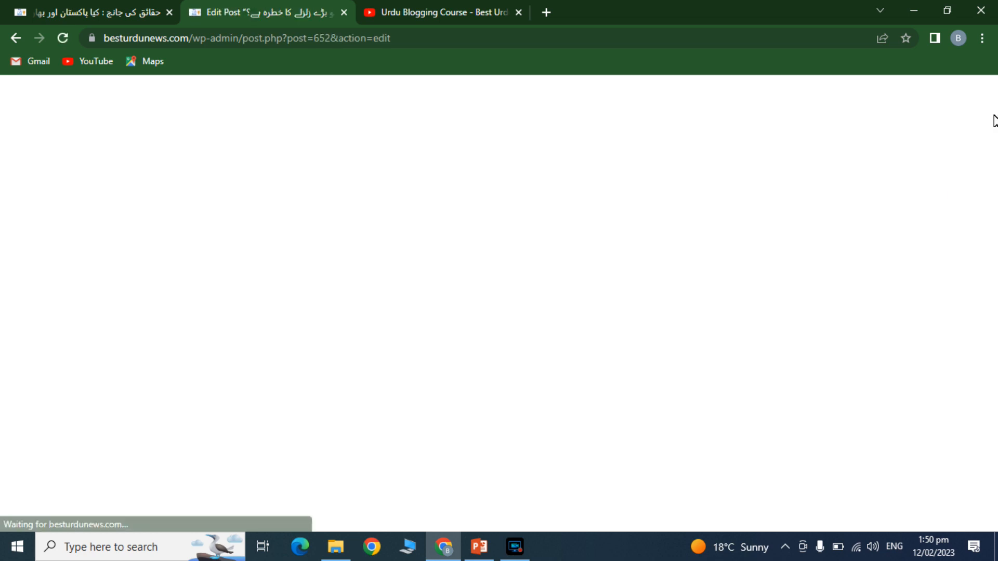
- Turn off Passster's Activate Protection, update the post, and go to the live article
scroll(910, 260, down, 15)
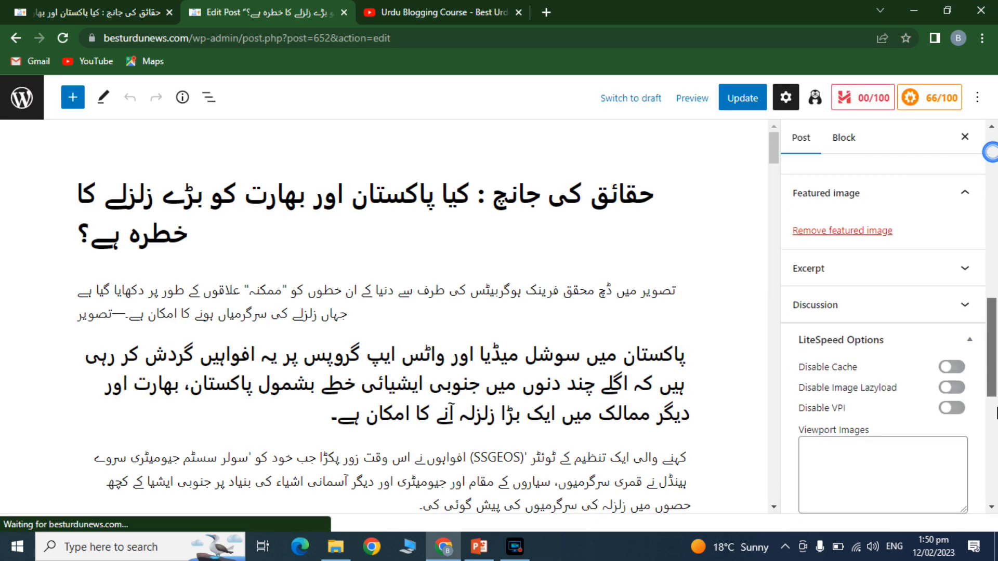
click(812, 287)
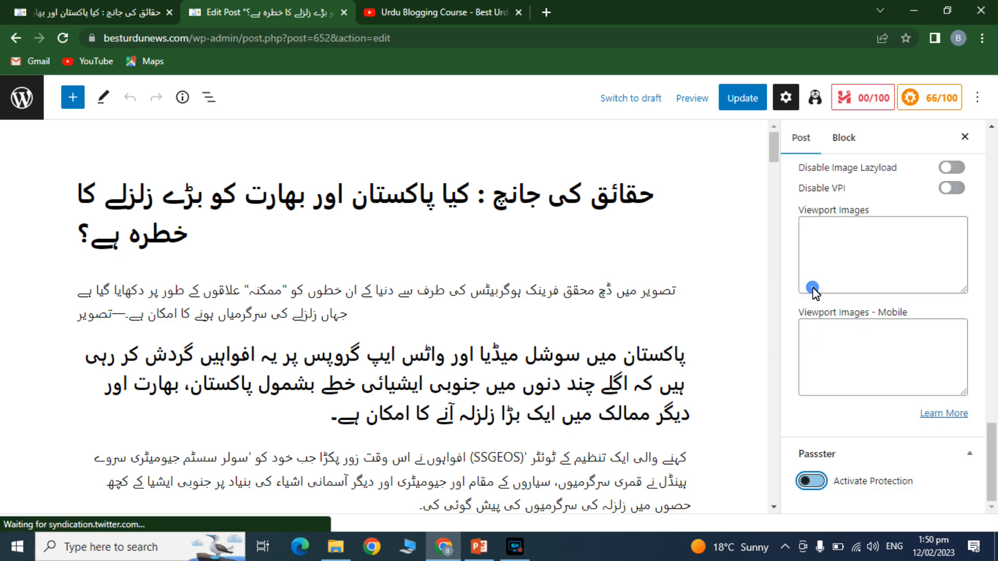
click(742, 102)
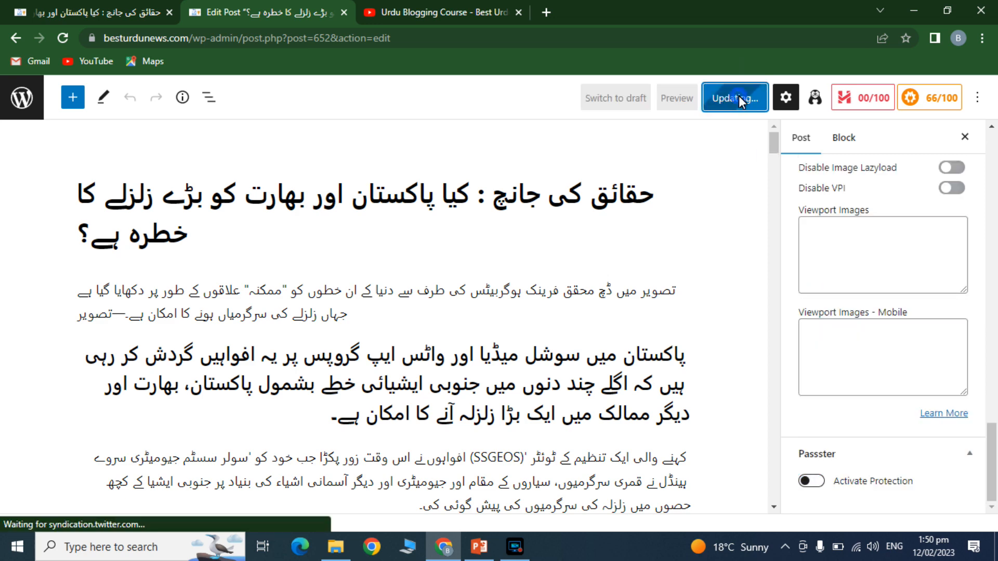
click(104, 5)
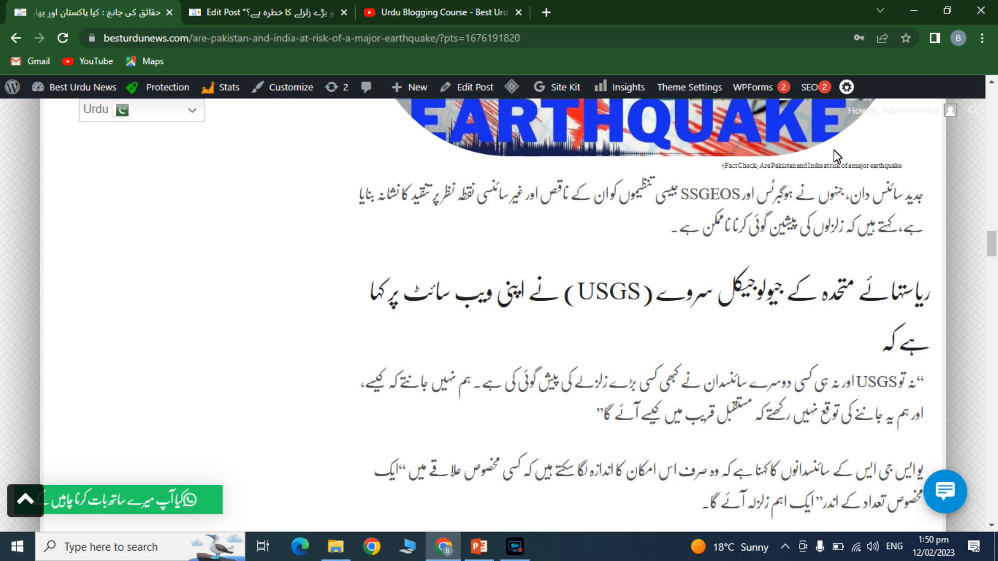
- Reload the live post and reopen the earthquake article from the home page to confirm it's unprotected
click(62, 38)
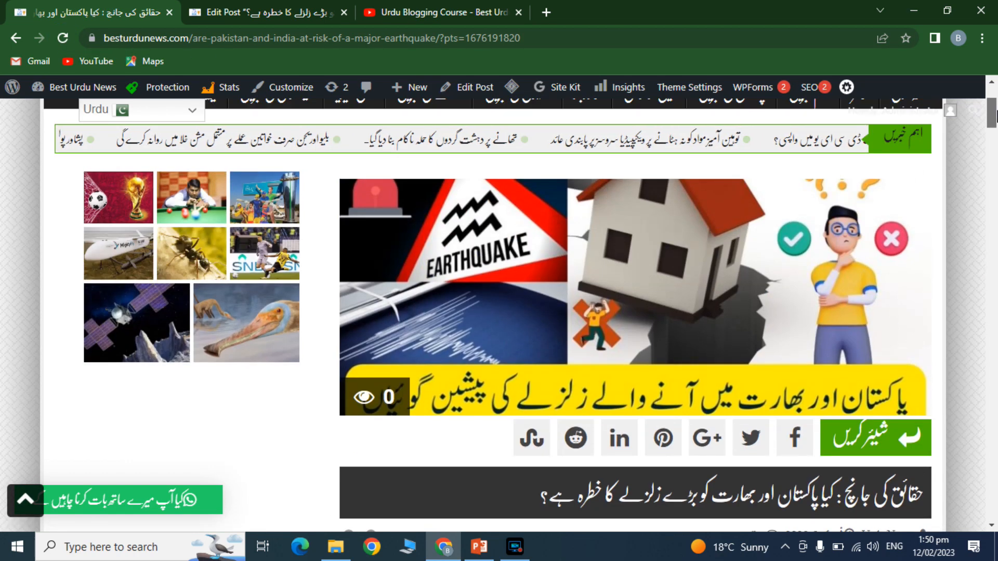
scroll(931, 208, up, 3)
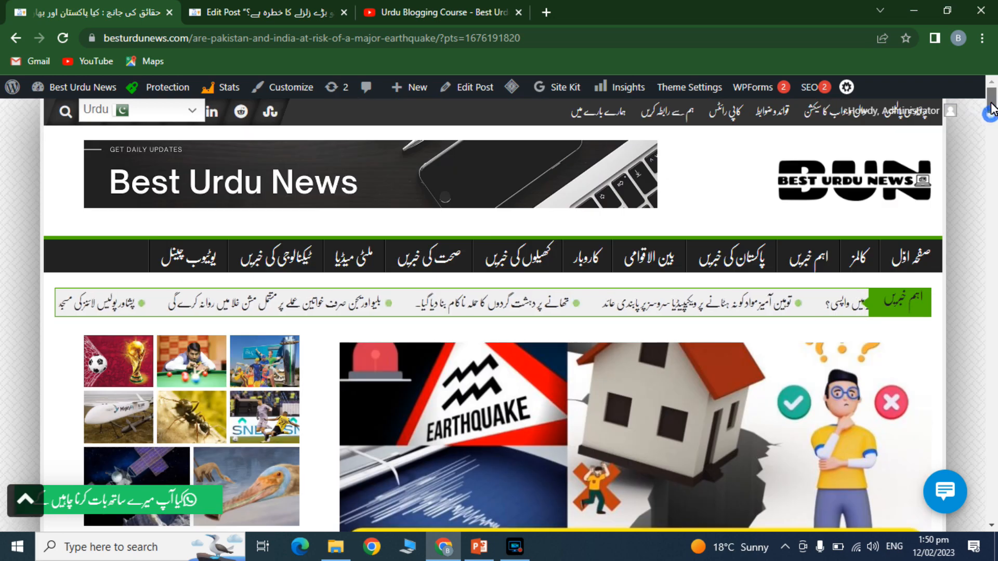
click(908, 257)
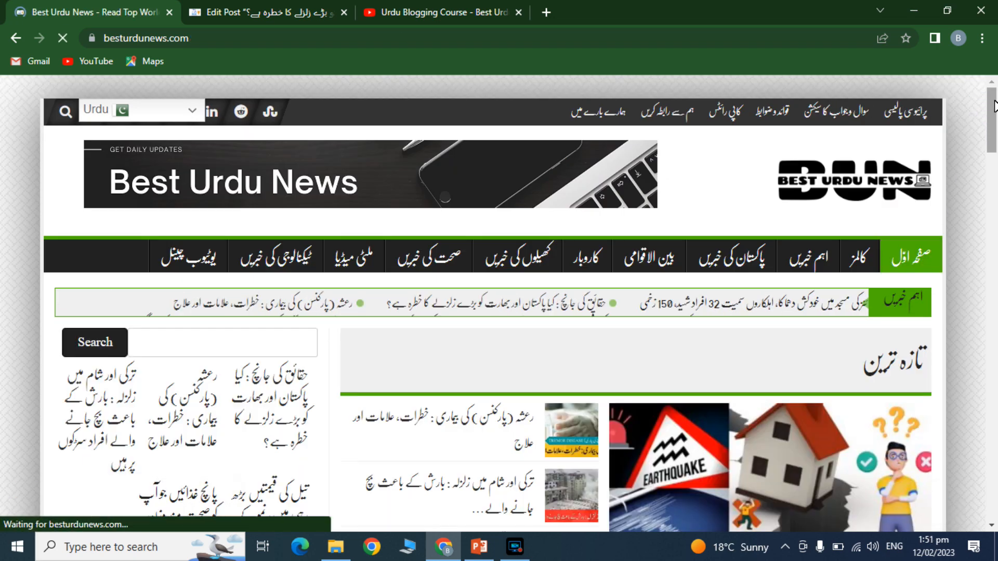
drag(994, 107, 996, 157)
click(832, 265)
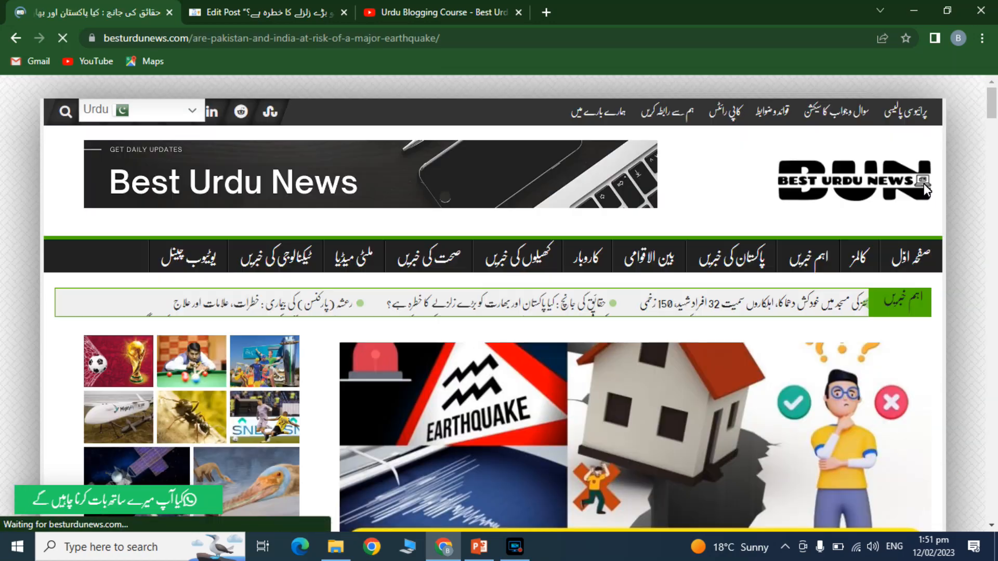
mouse_move(989, 104)
mouse_down()
mouse_move(993, 167)
mouse_move(994, 110)
mouse_up()
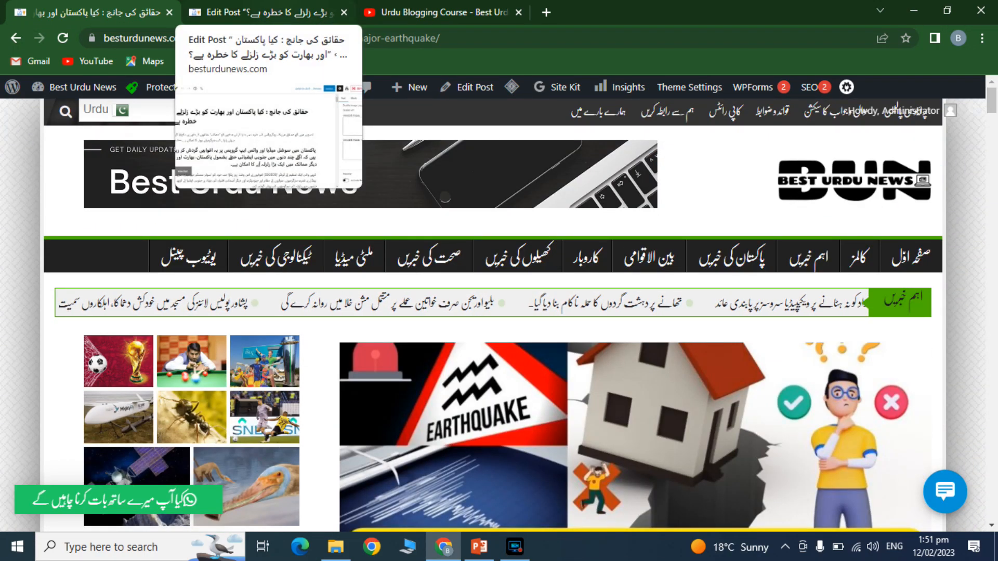
- Return to the admin All Posts list, then switch to the YouTube Urdu Blogging Course playlist
click(291, 12)
click(18, 106)
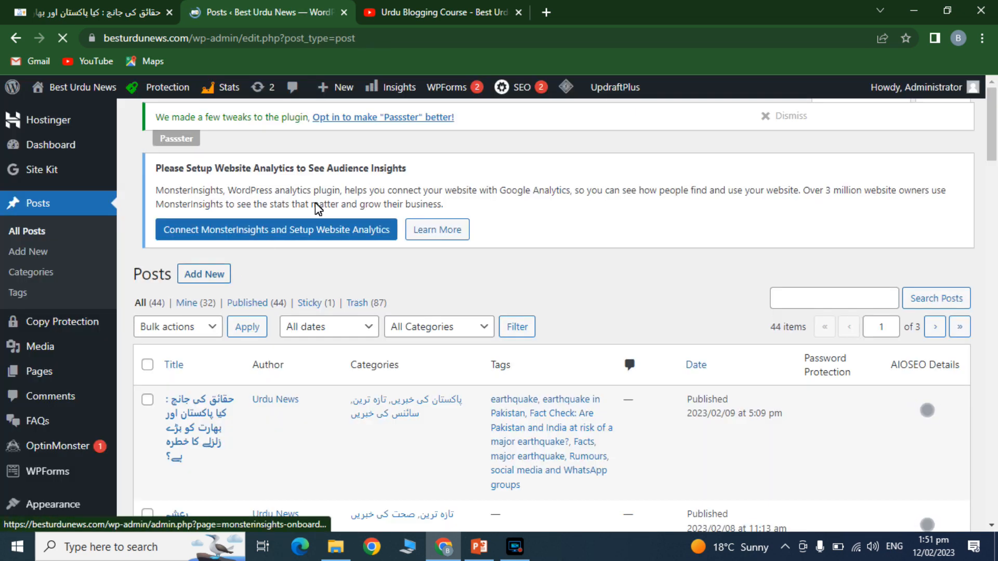
click(431, 7)
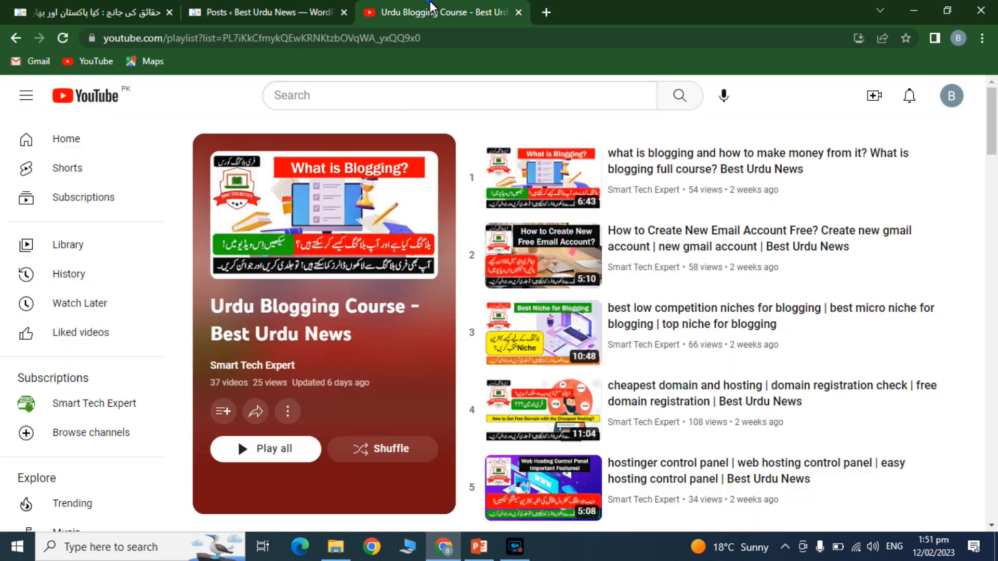